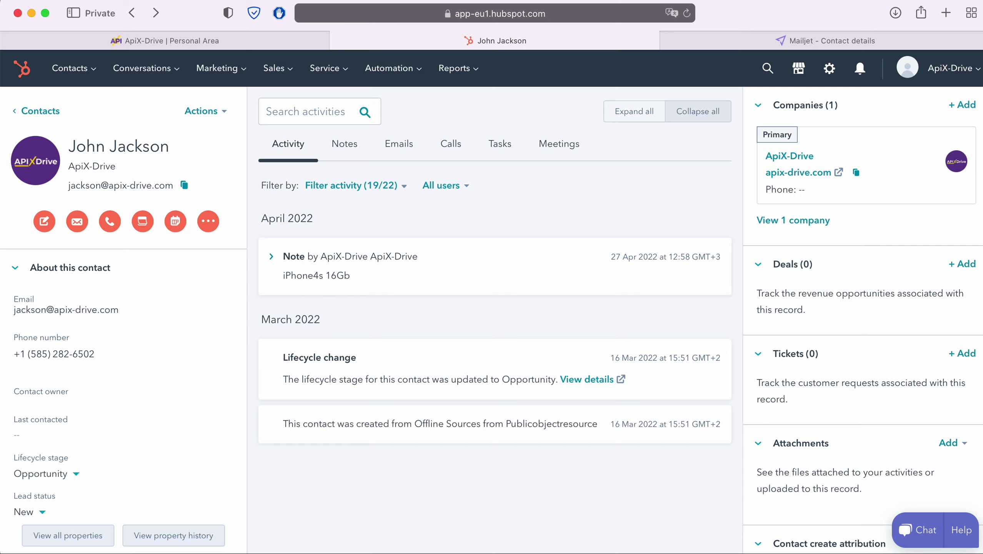
- Switch from the HubSpot contact record to the Mailjet contact details tab
key(ctrl+Tab)
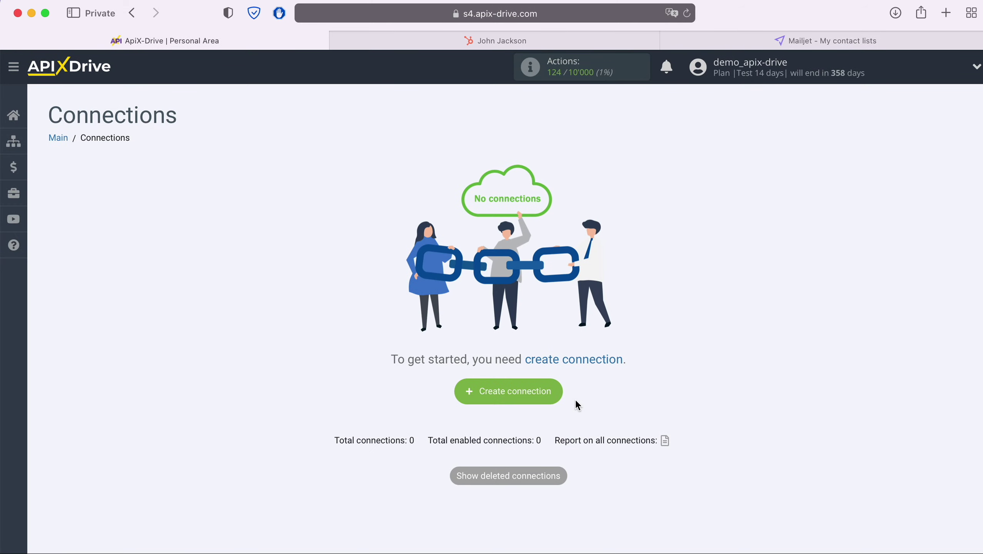
- Create a new connection with Hubspot as the source system and bring up its trigger actions
click(557, 396)
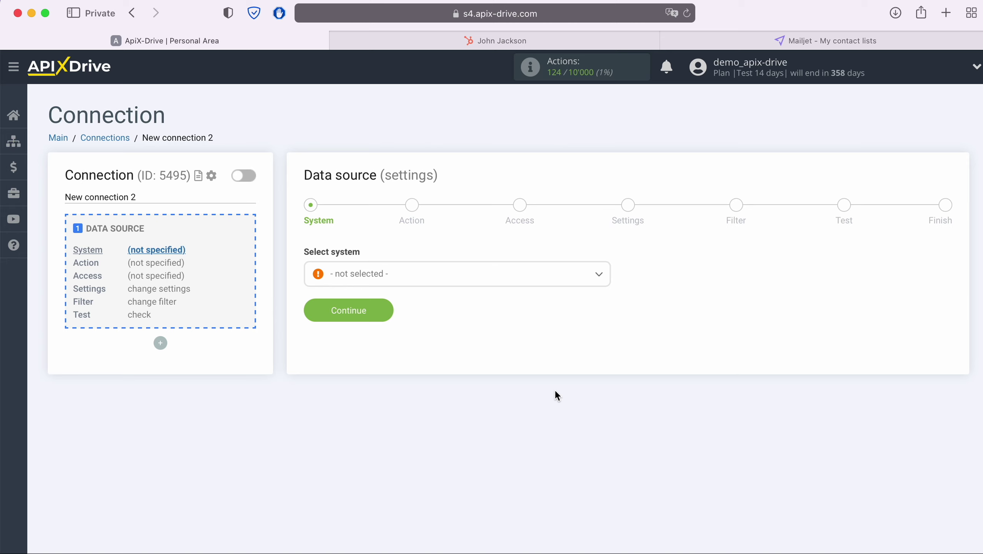
click(461, 281)
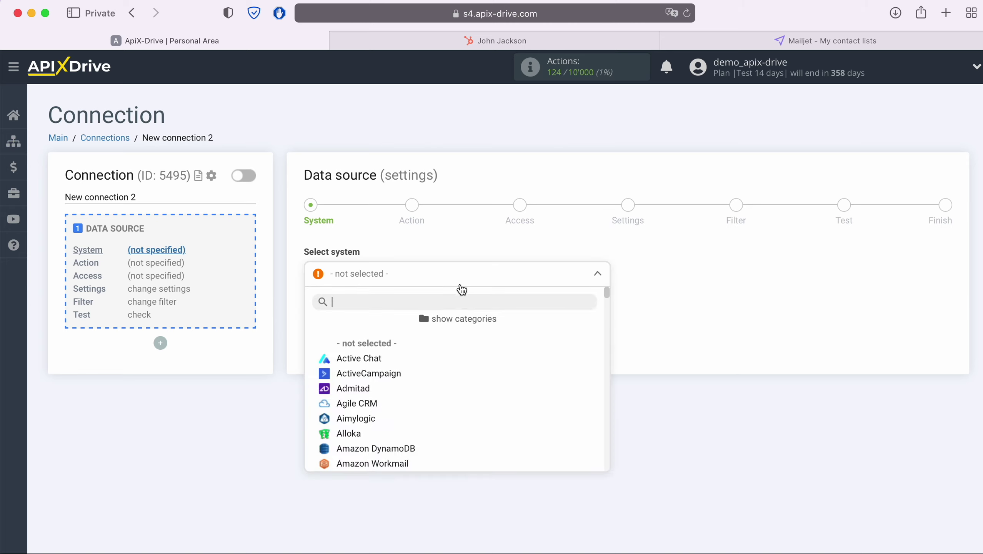
scroll(463, 389, down, 3)
scroll(464, 389, down, 15)
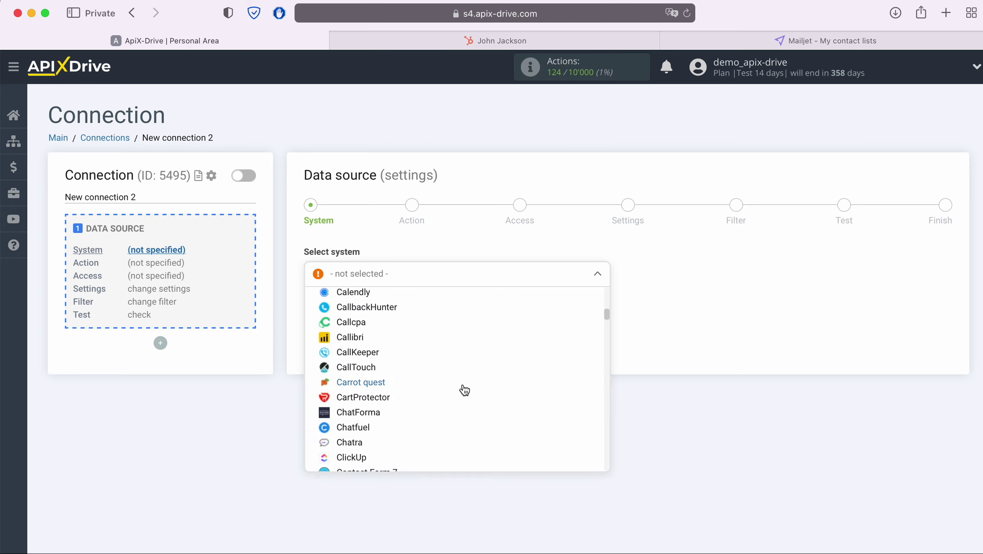
scroll(464, 389, down, 15)
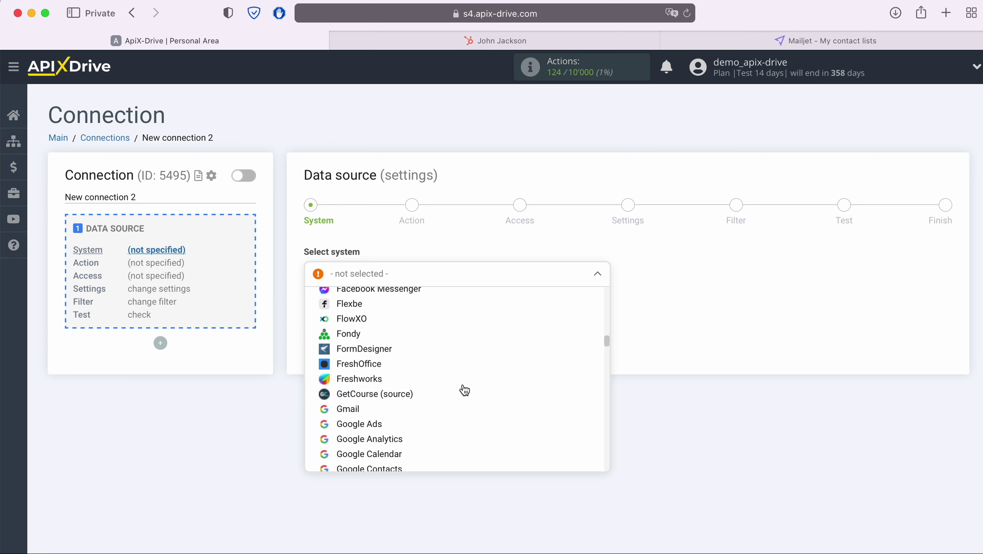
click(378, 390)
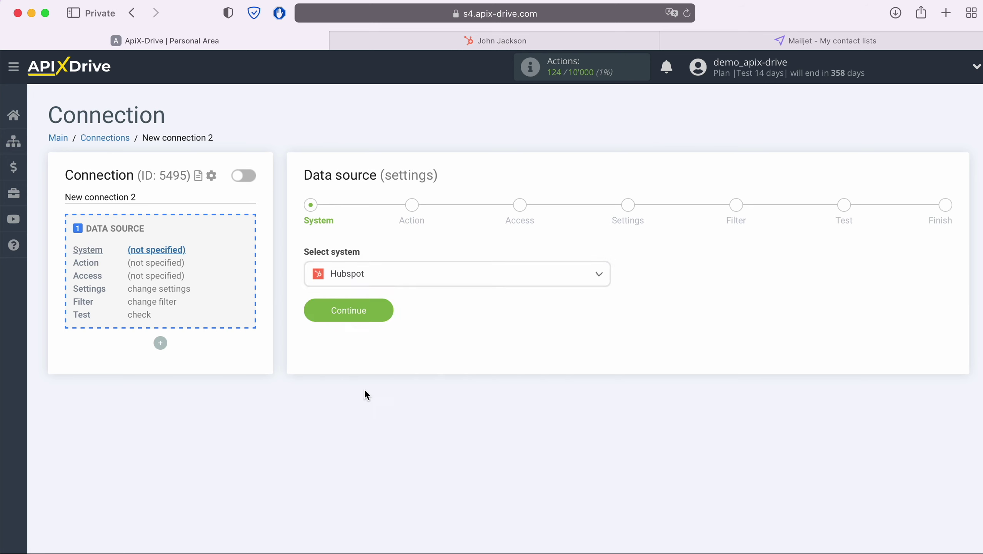
click(387, 311)
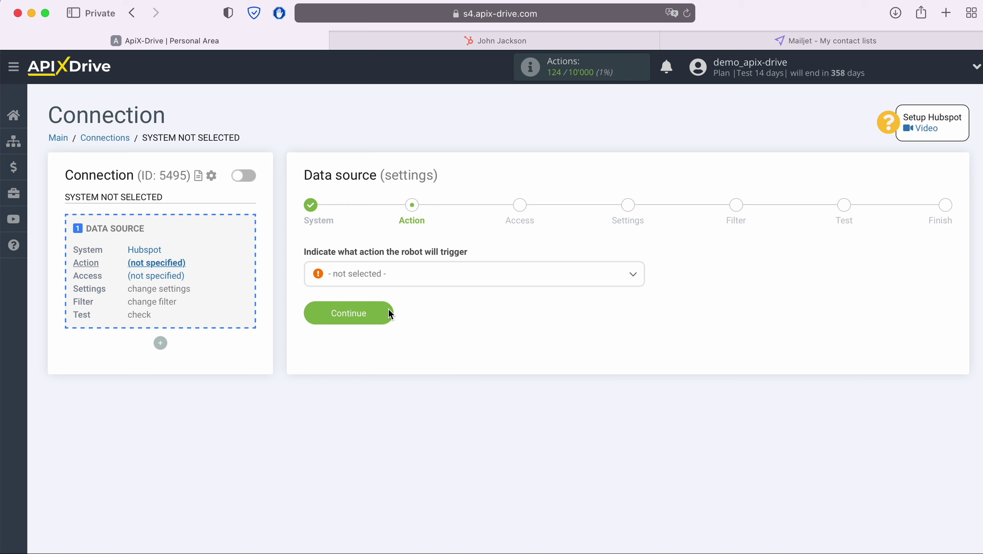
click(406, 276)
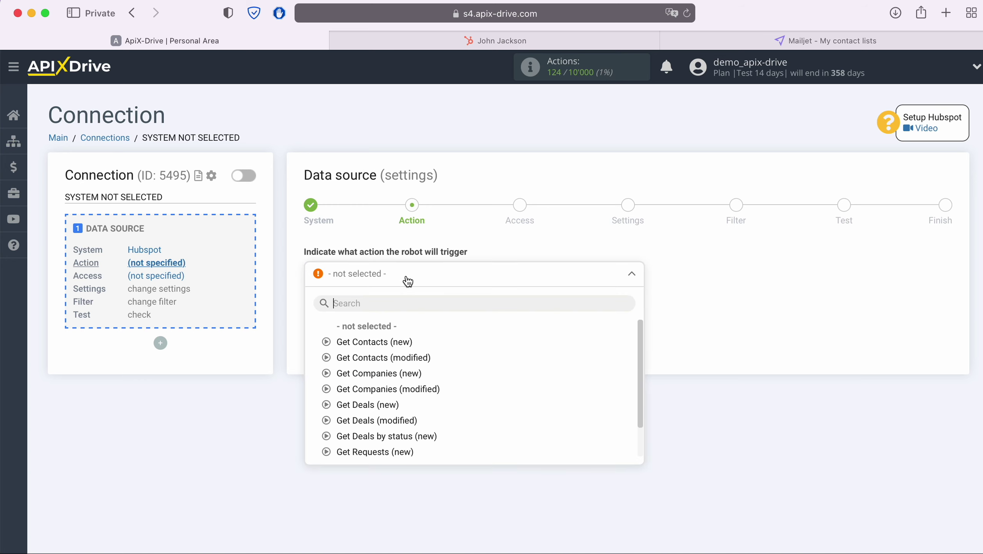
- Set the trigger to Get Contacts (new), start connecting a Hubspot account, then return to HubSpot
click(382, 341)
click(383, 315)
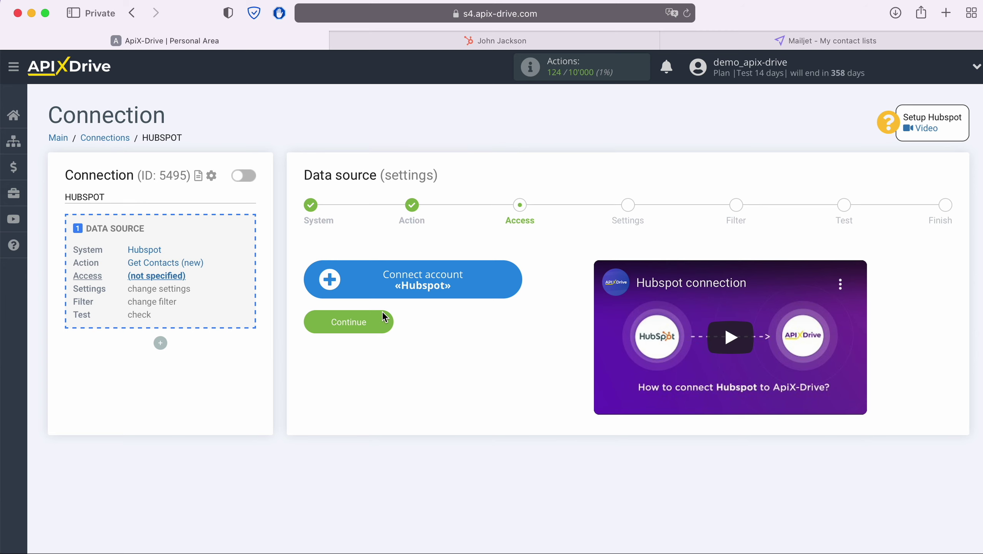
click(512, 276)
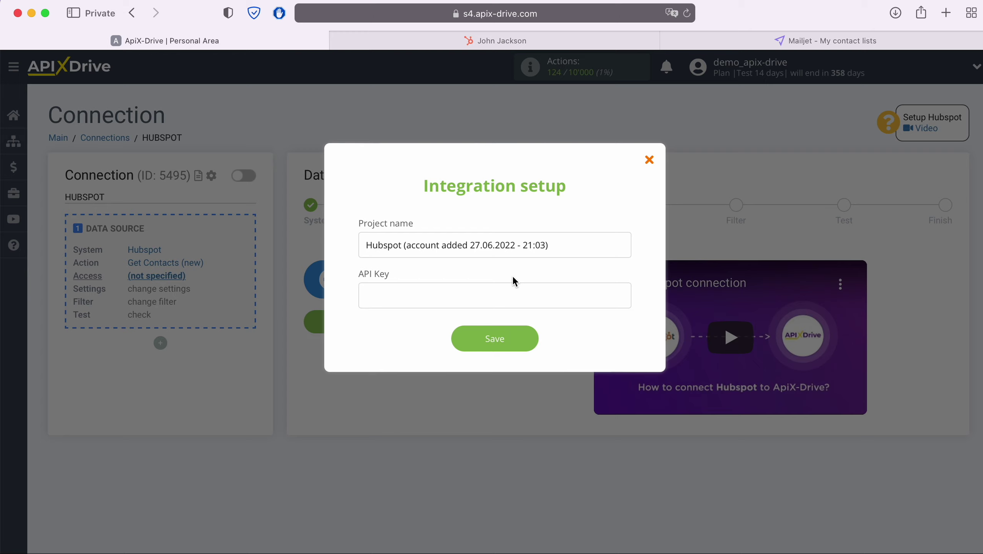
click(540, 42)
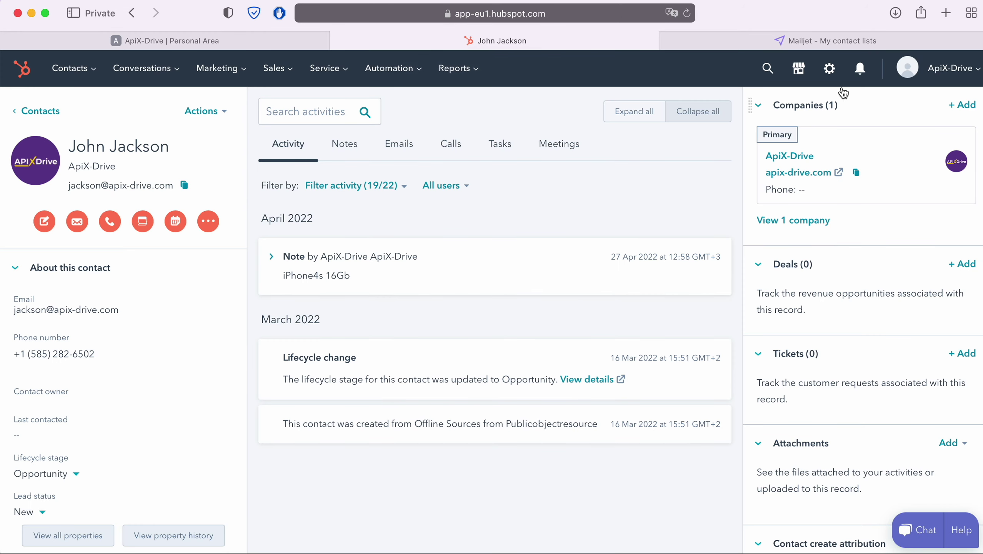
- Reveal and copy the API key from HubSpot's Integrations > API Key settings
click(959, 70)
click(909, 146)
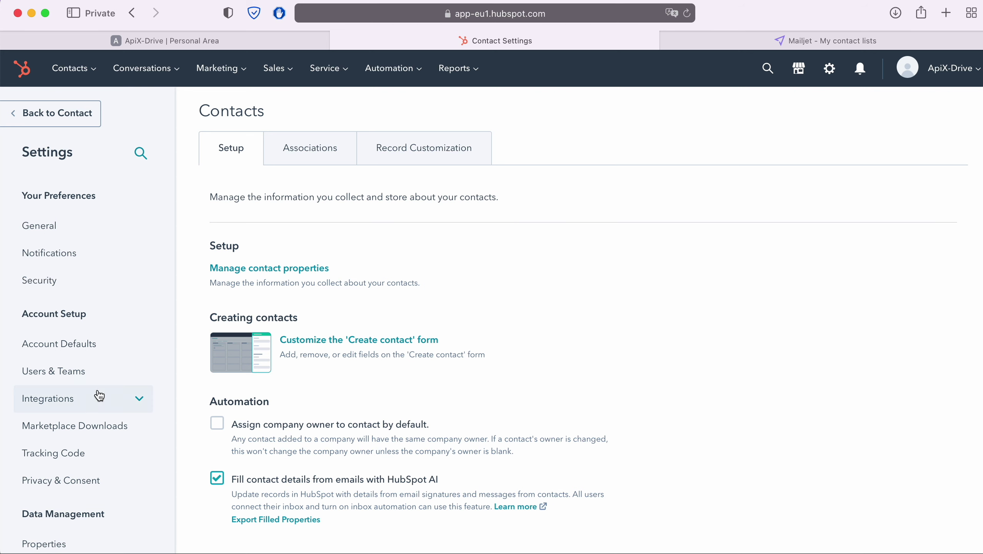
click(92, 398)
click(46, 488)
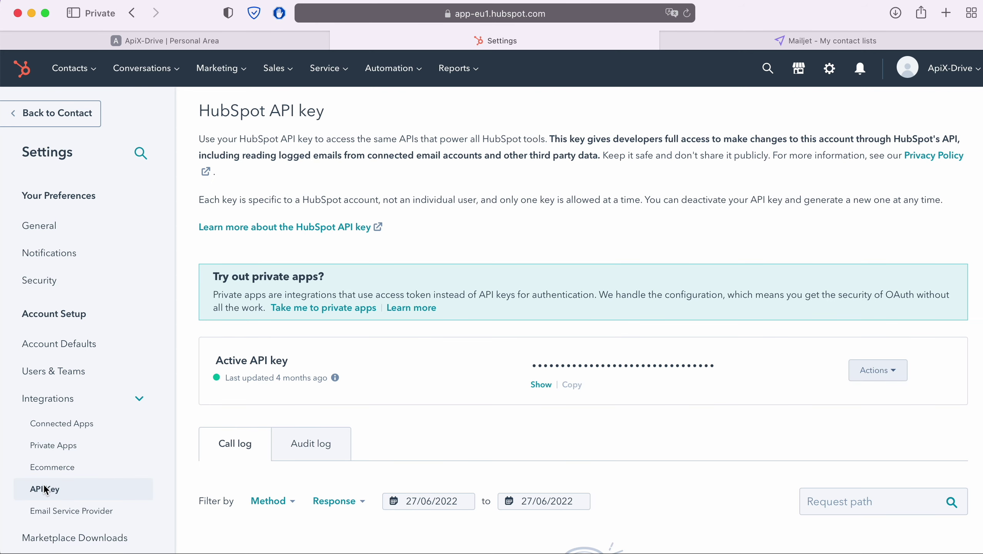
click(539, 386)
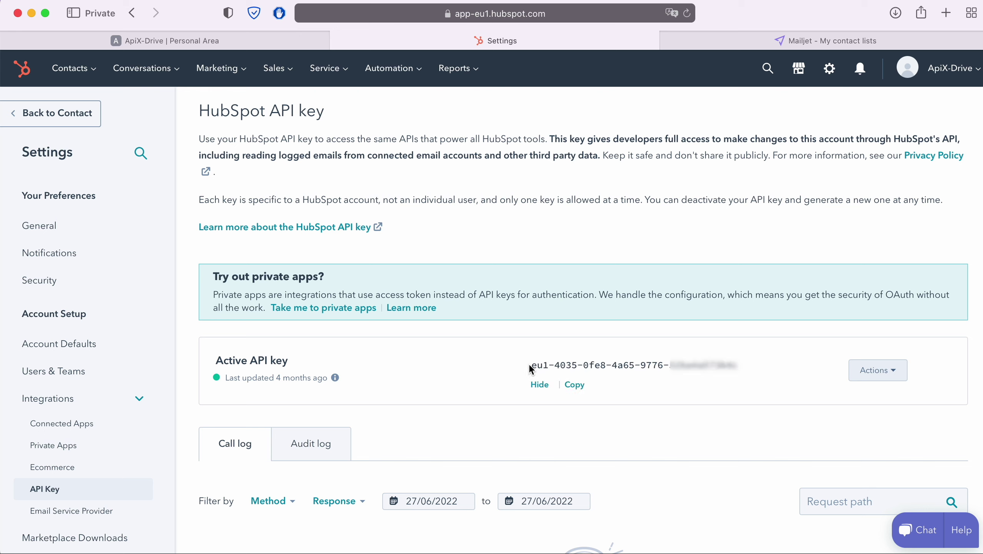
drag(530, 368, 741, 369)
right_click(736, 372)
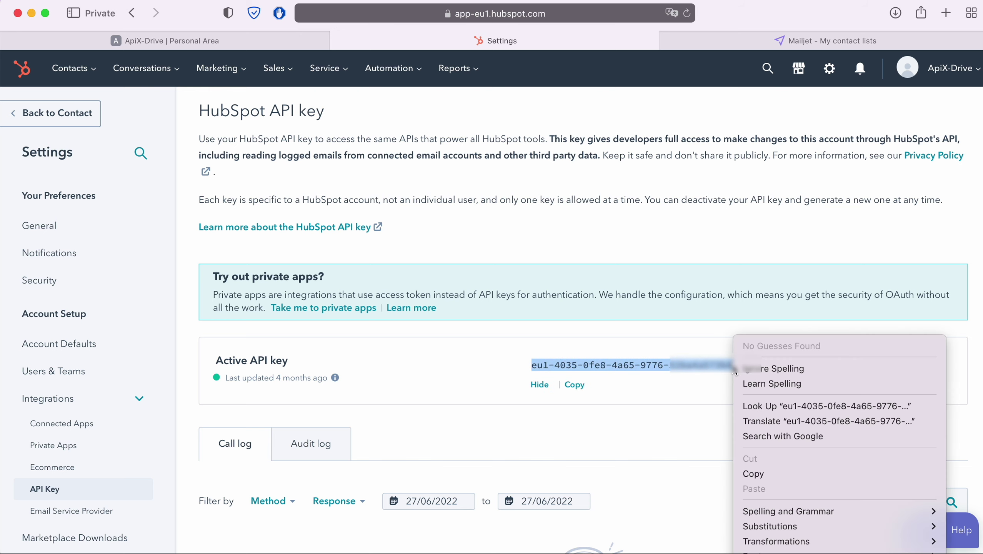
click(776, 474)
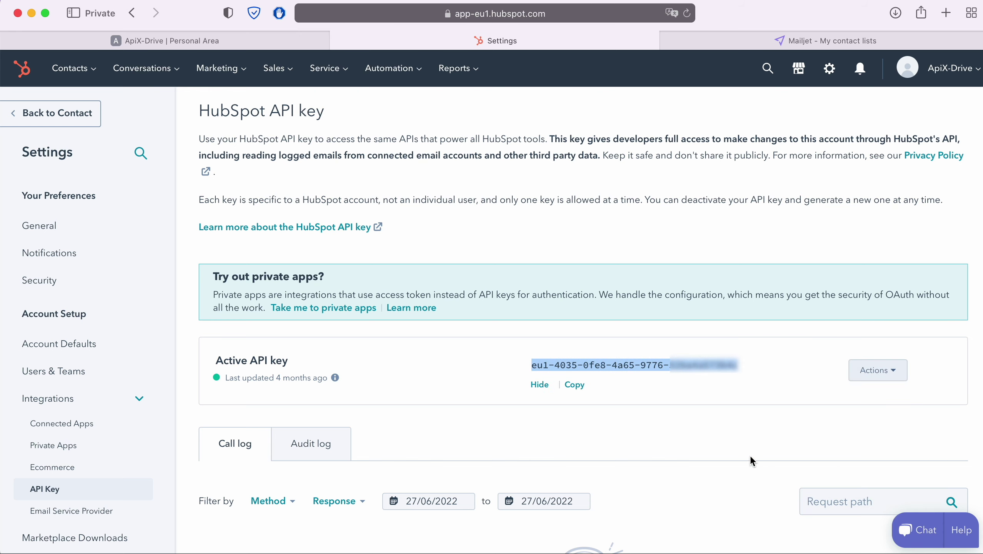
click(274, 38)
right_click(386, 298)
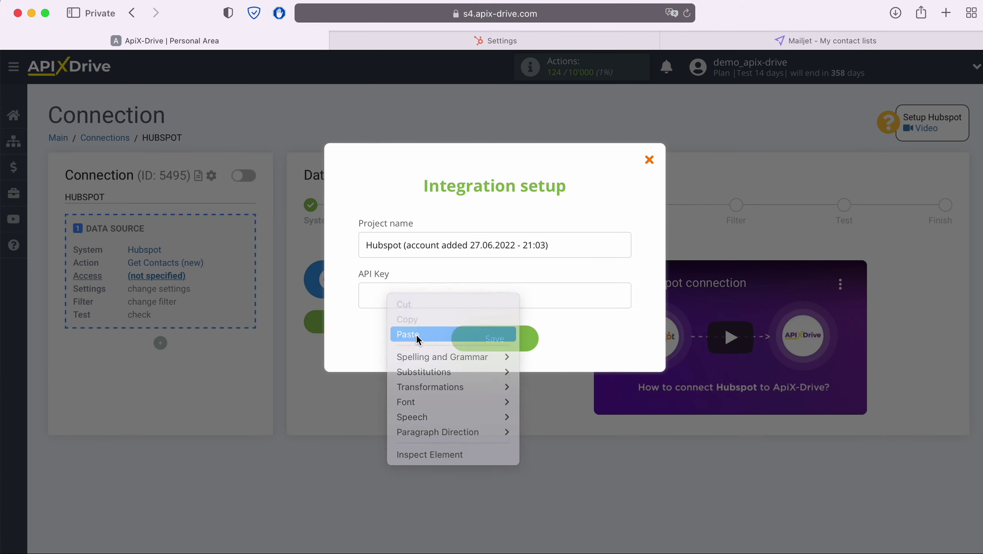
click(407, 334)
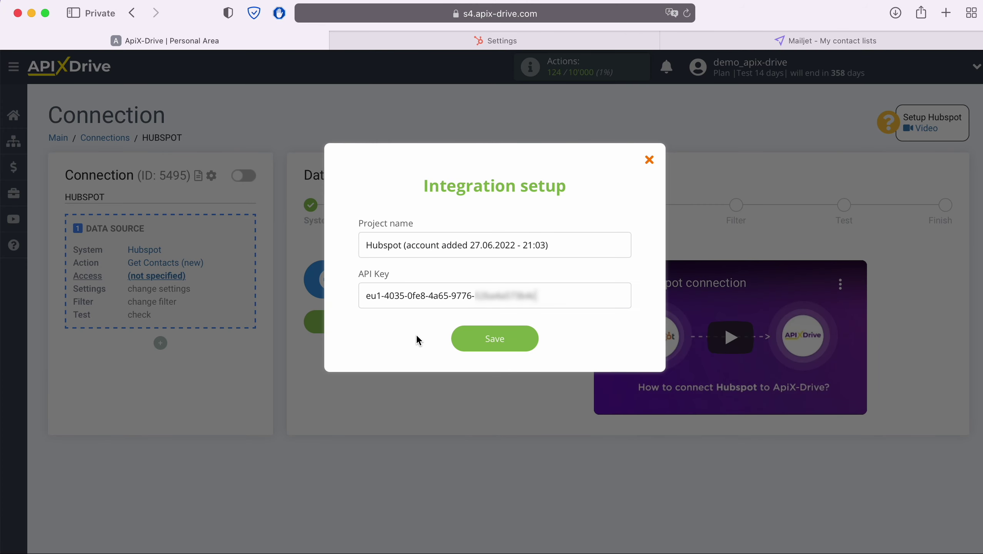
click(530, 339)
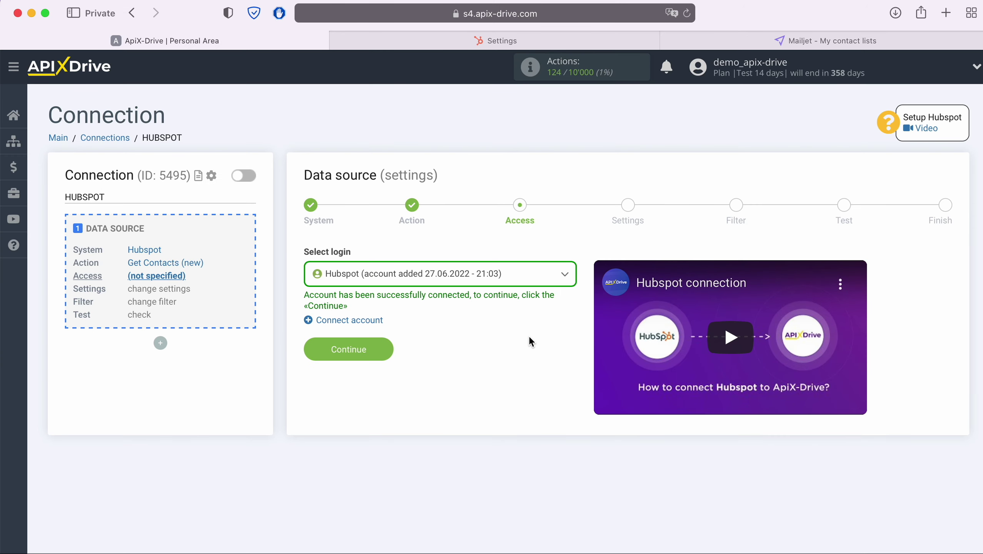
- Select the new Hubspot login and advance through Settings to the Filter step
click(557, 276)
click(507, 358)
click(386, 351)
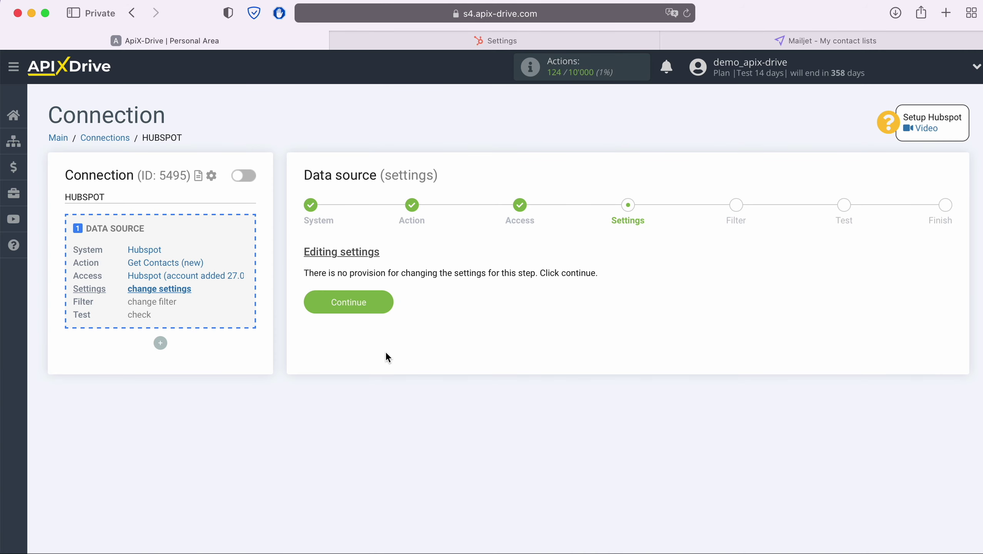
click(387, 301)
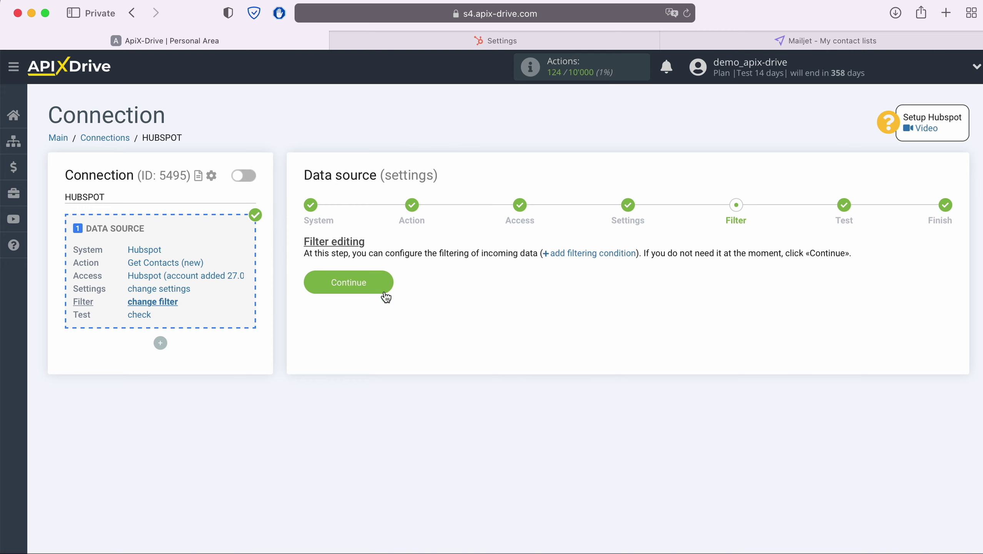
- Skip filtering, review the loaded test contact's fields, and finish the Hubspot source setup
click(384, 283)
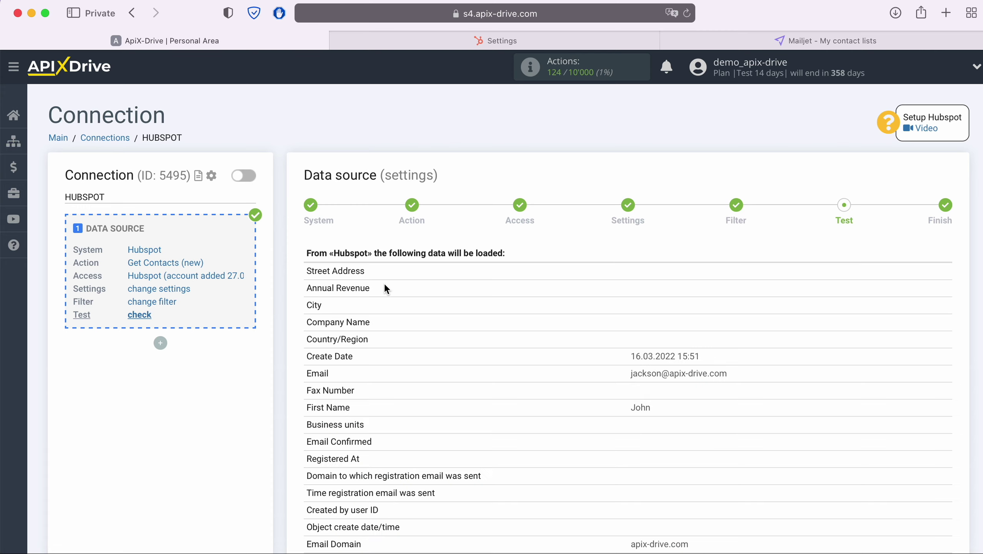
scroll(385, 286, down, 5)
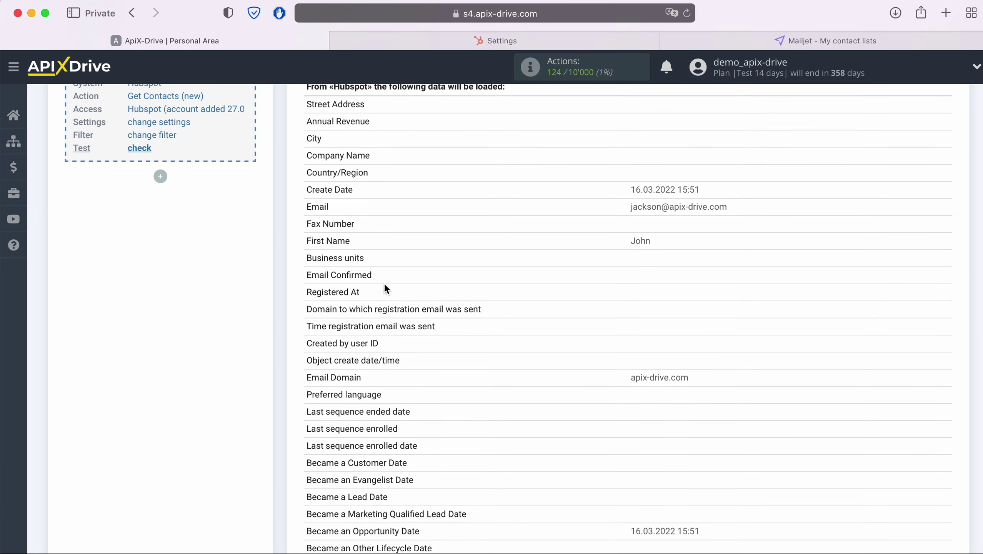
scroll(384, 286, down, 3)
scroll(385, 286, down, 4)
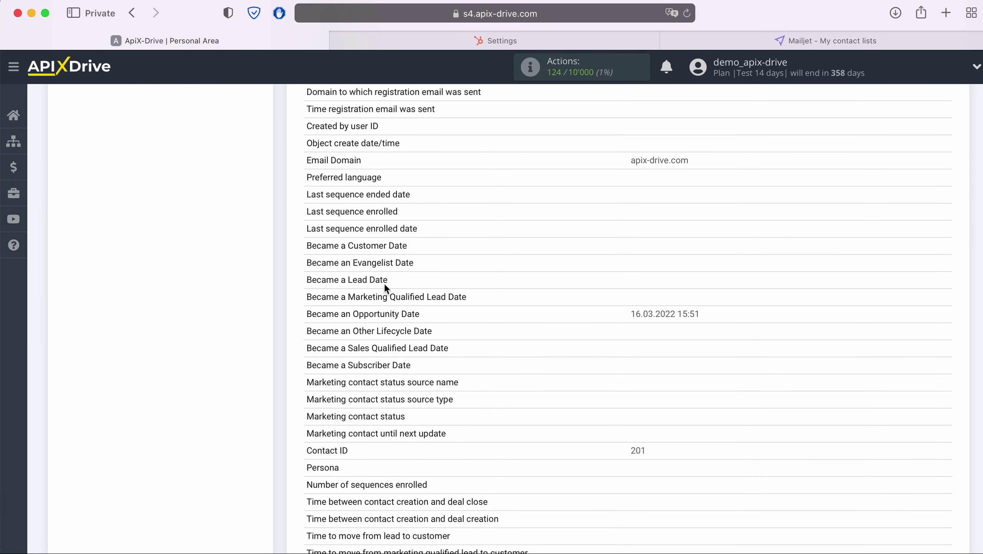
scroll(385, 286, down, 7)
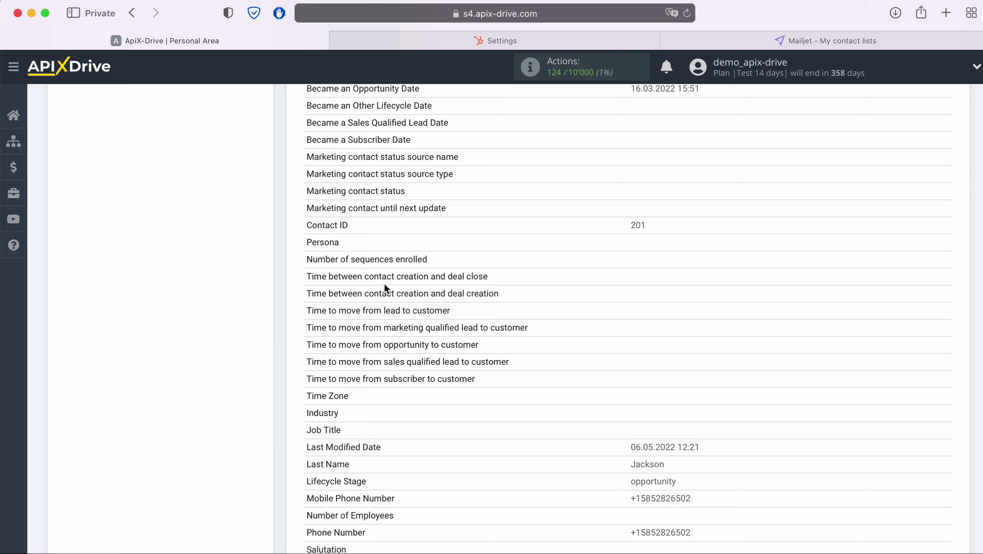
scroll(385, 287, down, 3)
scroll(384, 284, down, 4)
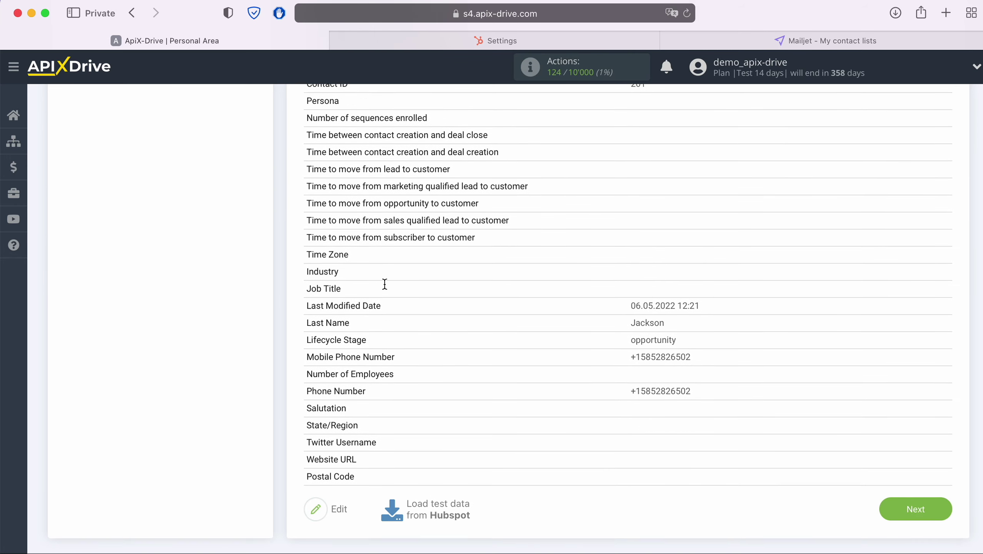
click(940, 471)
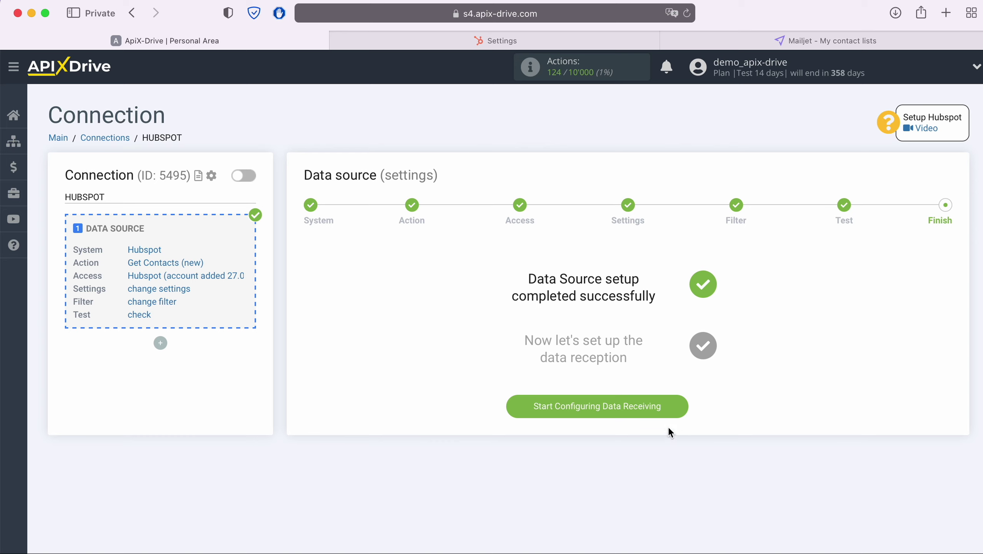
- Start configuring data receiving with Mailjet as the destination system
click(681, 403)
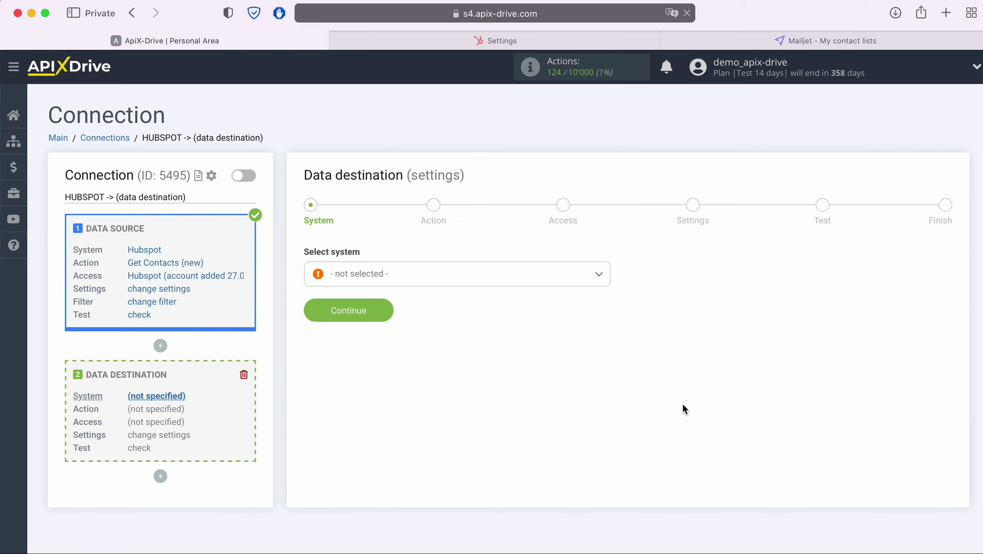
click(494, 273)
scroll(496, 363, down, 3)
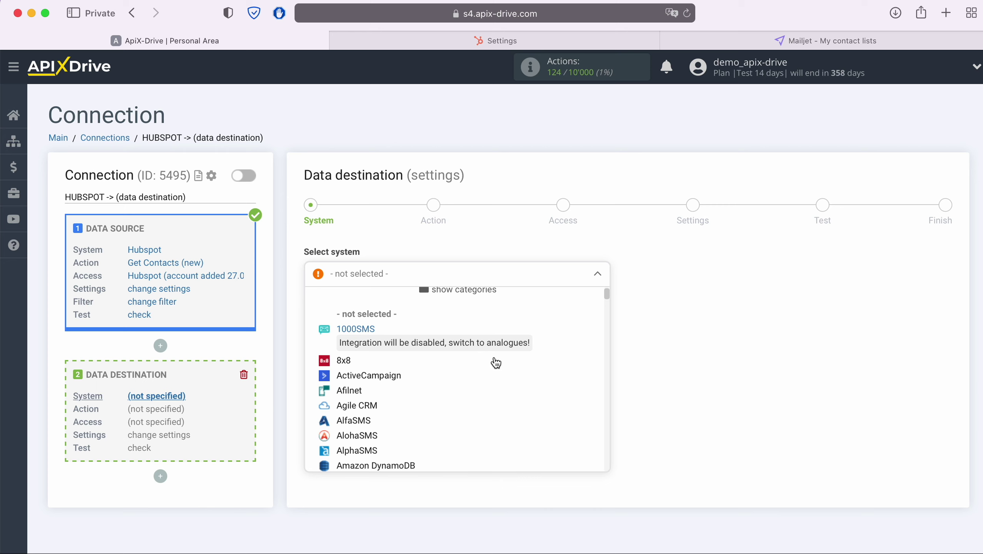
scroll(495, 362, down, 15)
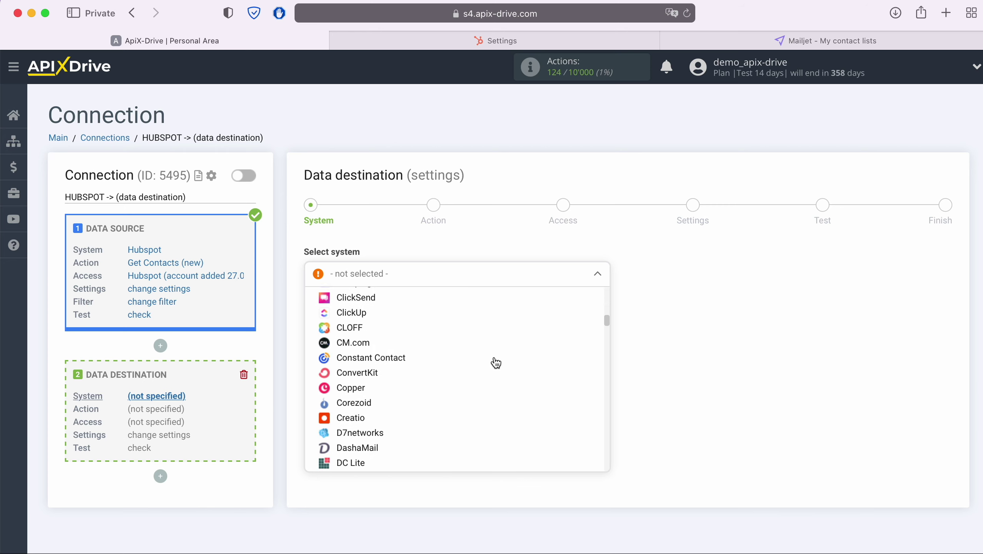
scroll(495, 362, down, 15)
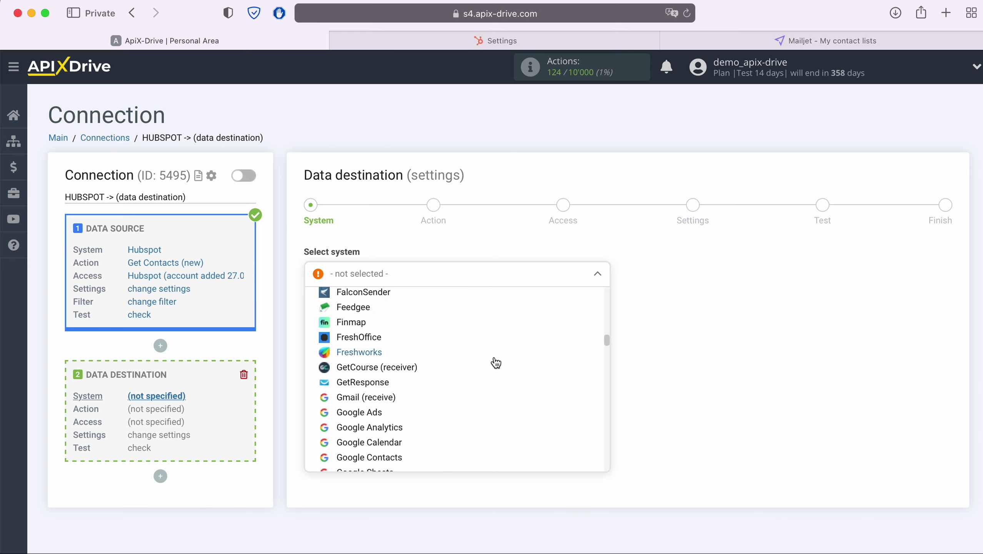
scroll(496, 362, down, 15)
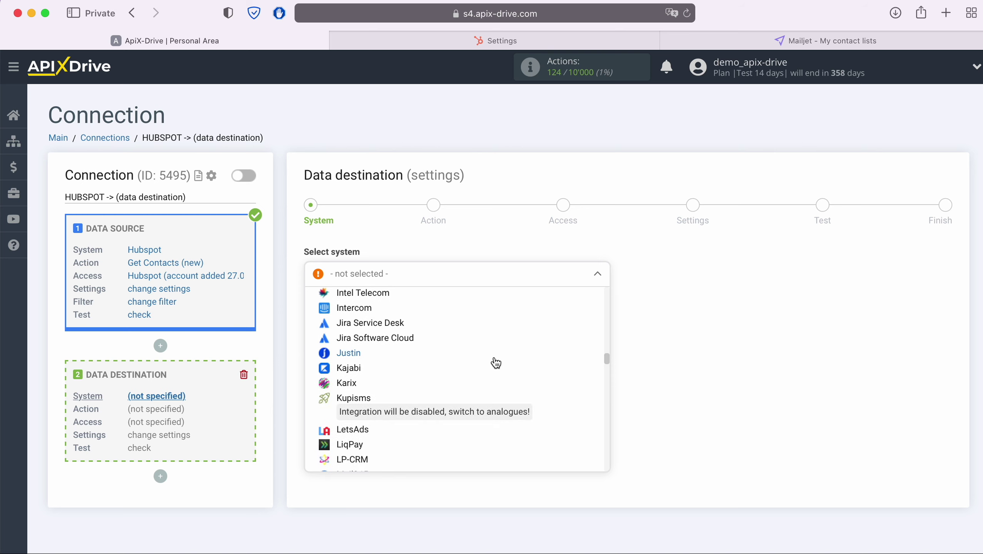
scroll(496, 362, down, 2)
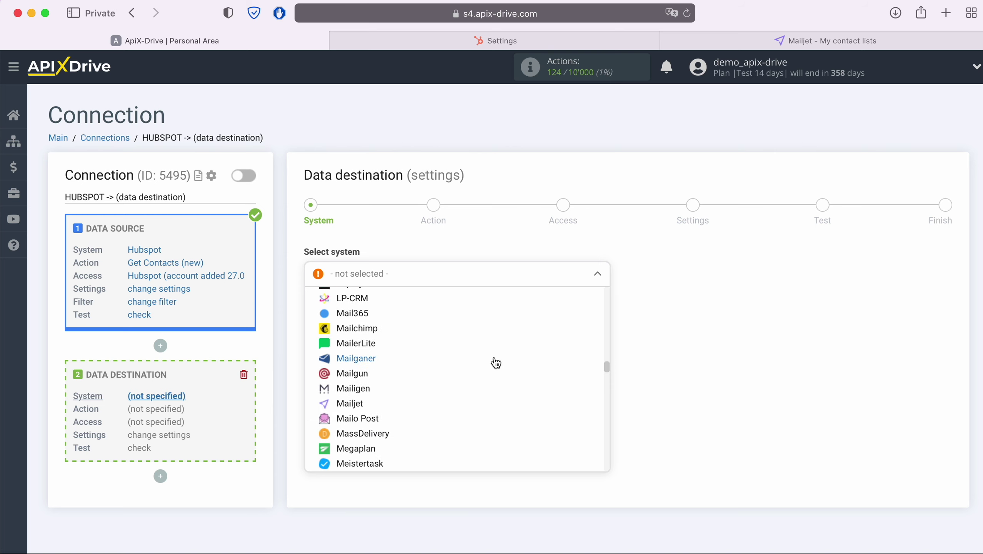
click(353, 403)
click(386, 310)
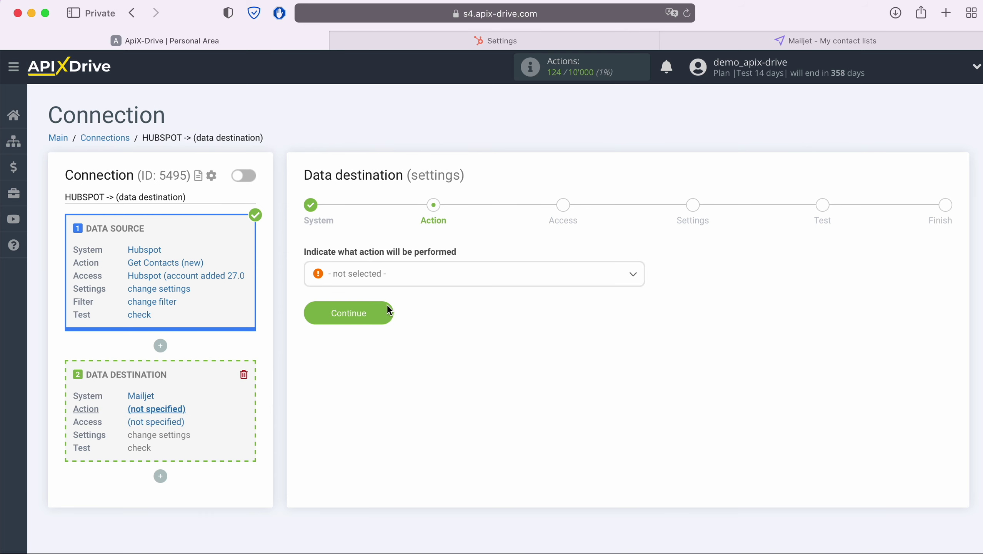
- Choose Add Contacts as the Mailjet action and proceed to account access
click(400, 282)
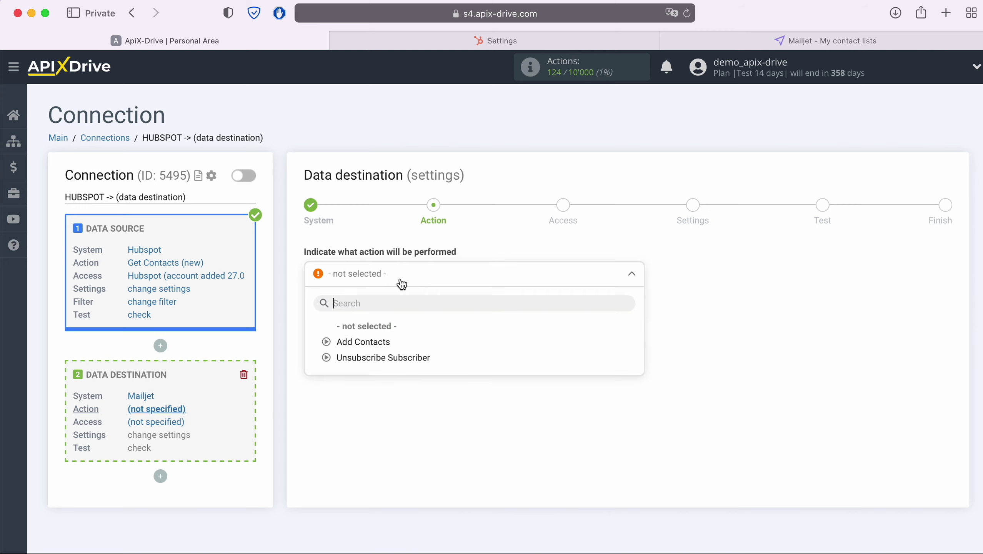
click(376, 342)
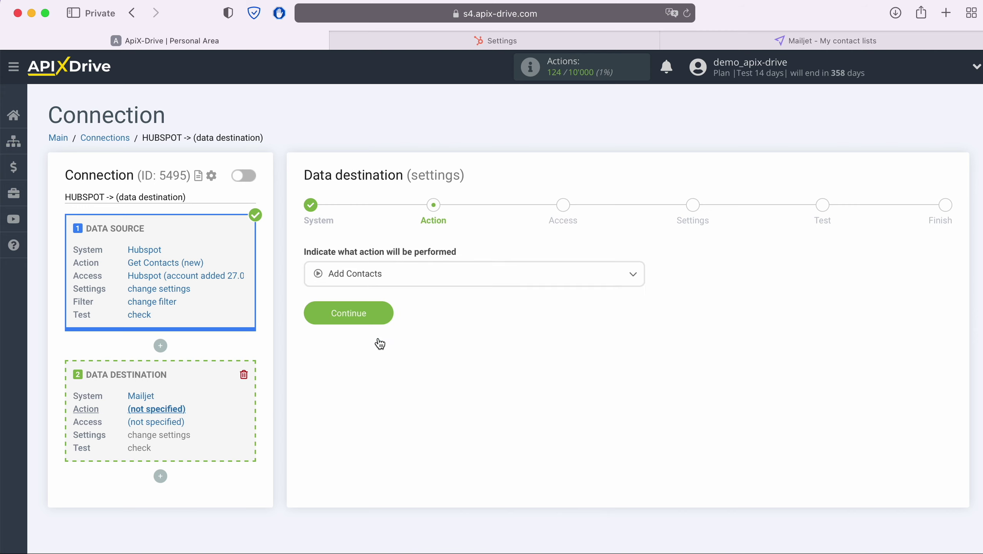
click(385, 312)
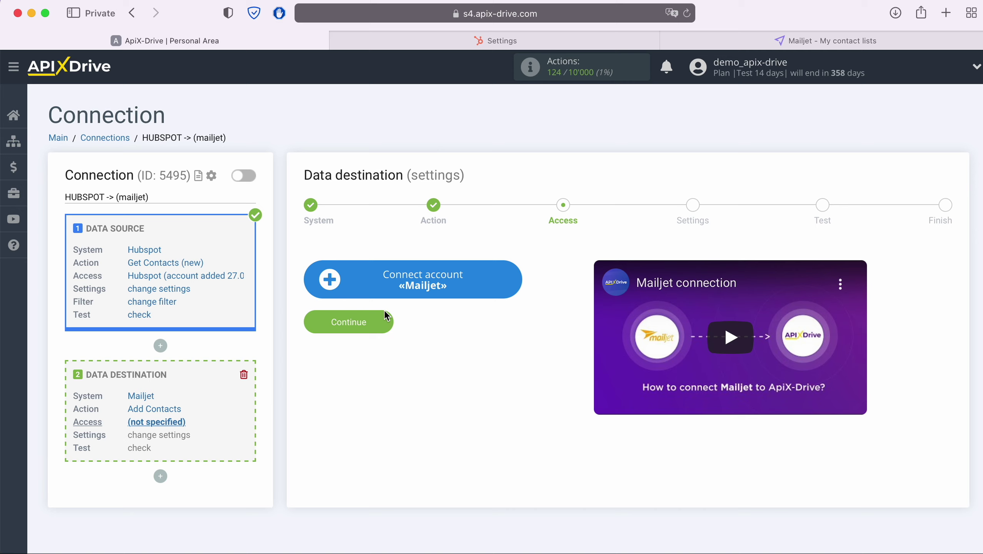
- Open the Mailjet account connection form, then switch to the Mailjet browser tab
click(511, 279)
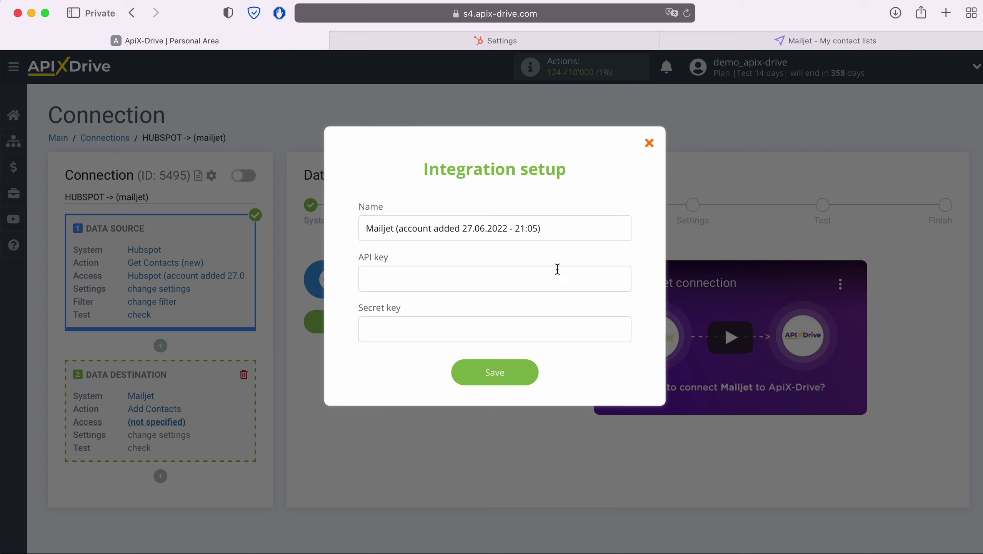
click(777, 41)
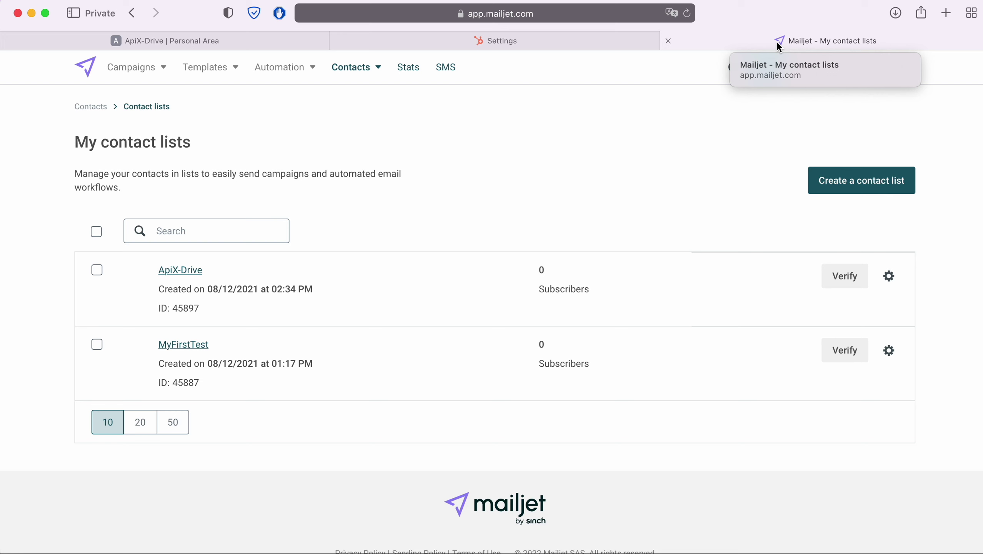
- Go to Mailjet's Account settings and open API Key Management under REST API
click(904, 69)
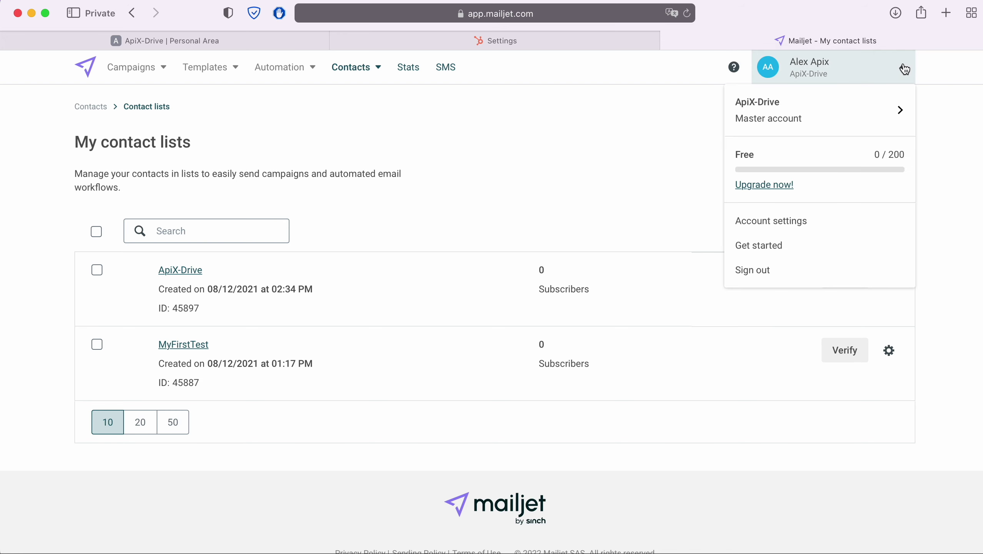
click(778, 224)
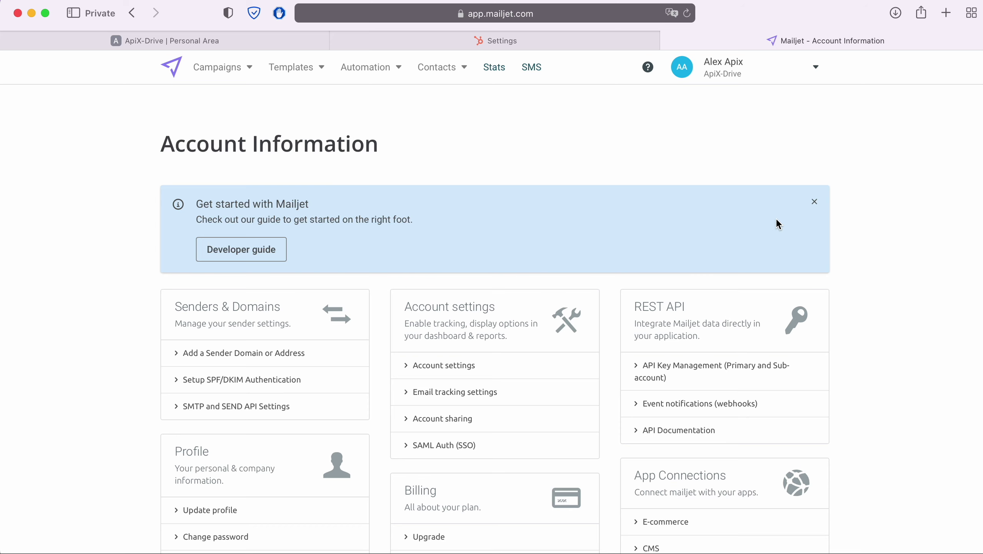
click(690, 370)
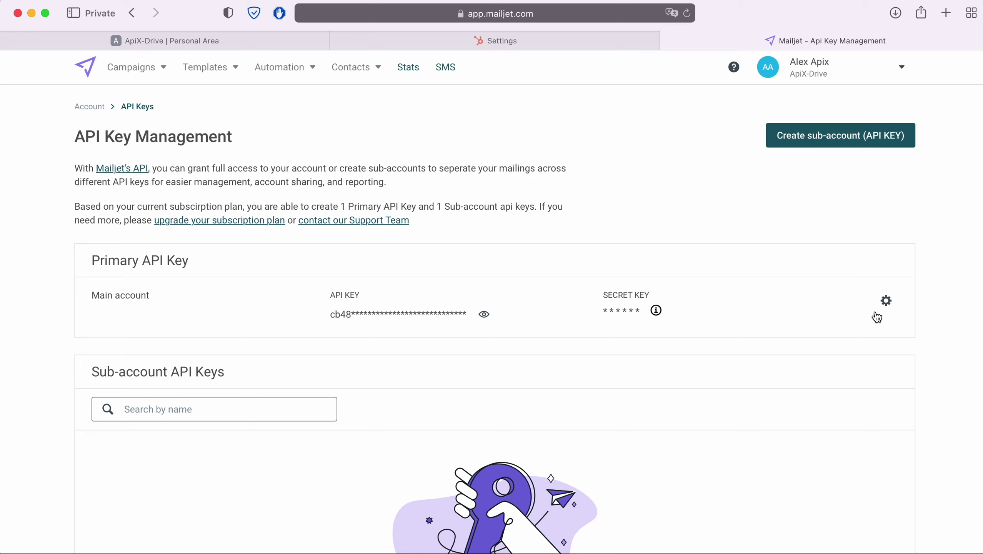
- Reset the Primary API Key's secret key, confirming with the phrase RESET
click(885, 301)
click(874, 355)
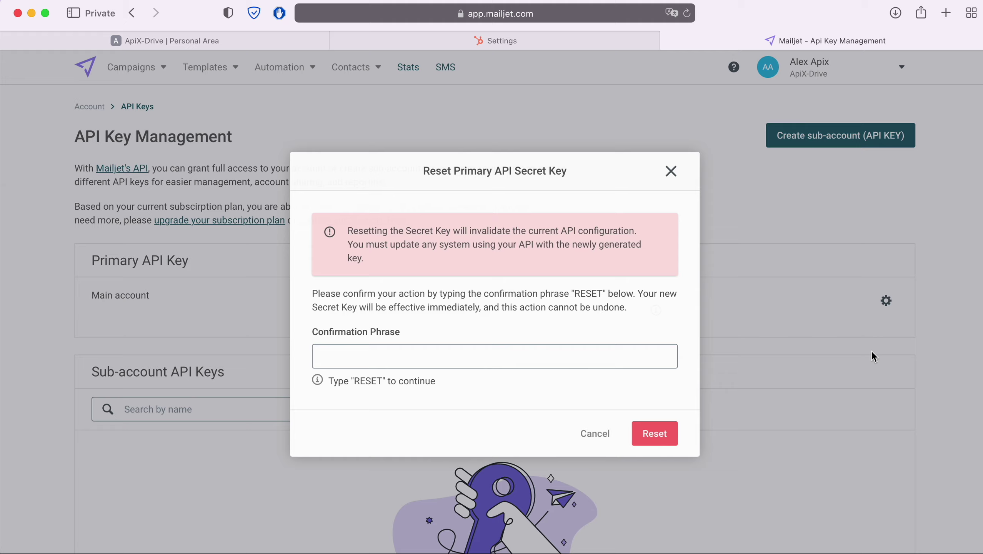
click(482, 355)
text(RESET)
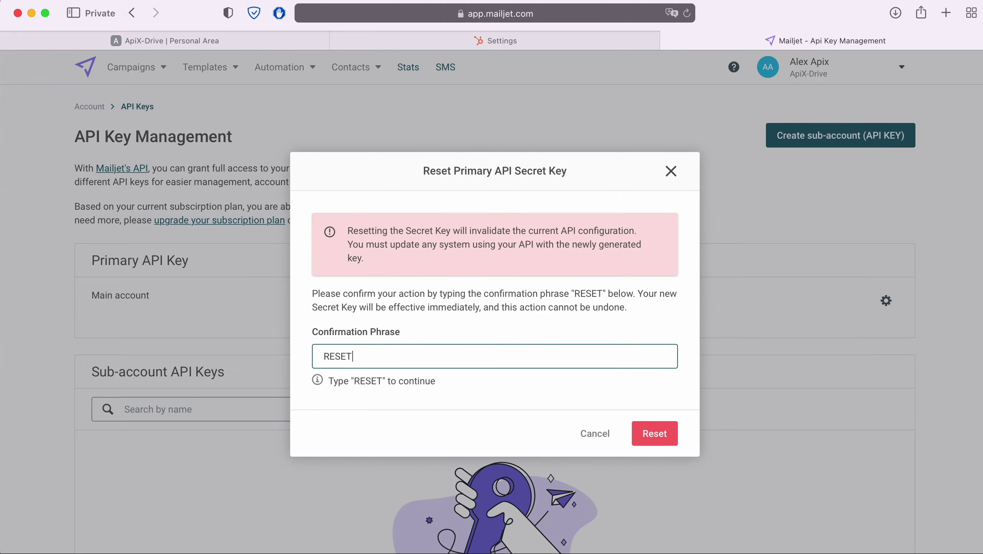
click(654, 432)
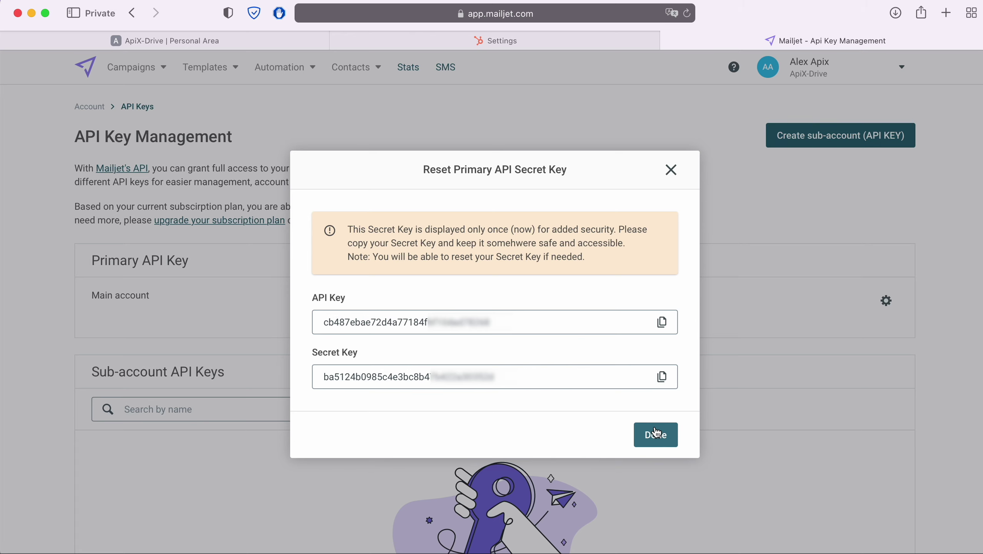
- Copy the Mailjet API key into ApiX-Drive's API key field
drag(500, 325, 321, 323)
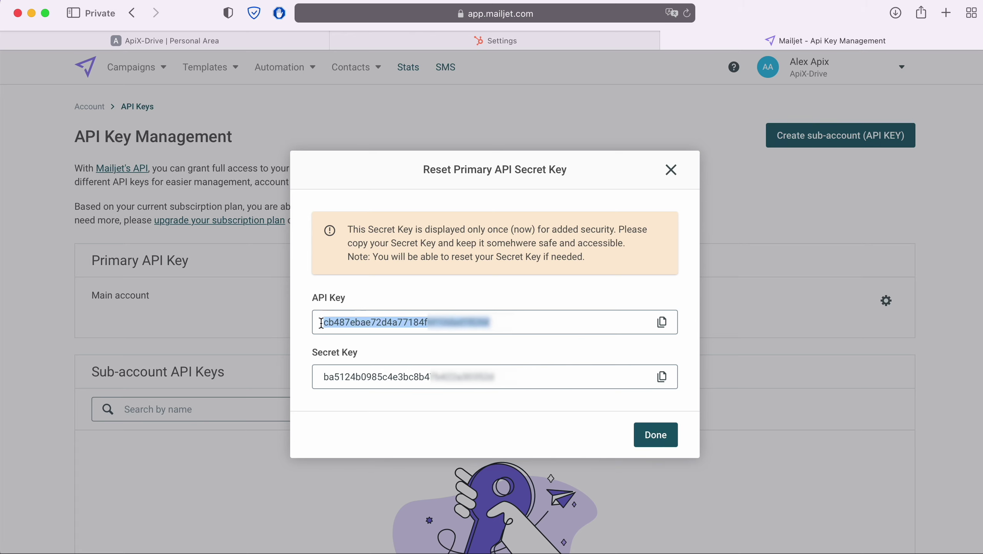
right_click(342, 323)
click(380, 455)
click(239, 39)
right_click(380, 279)
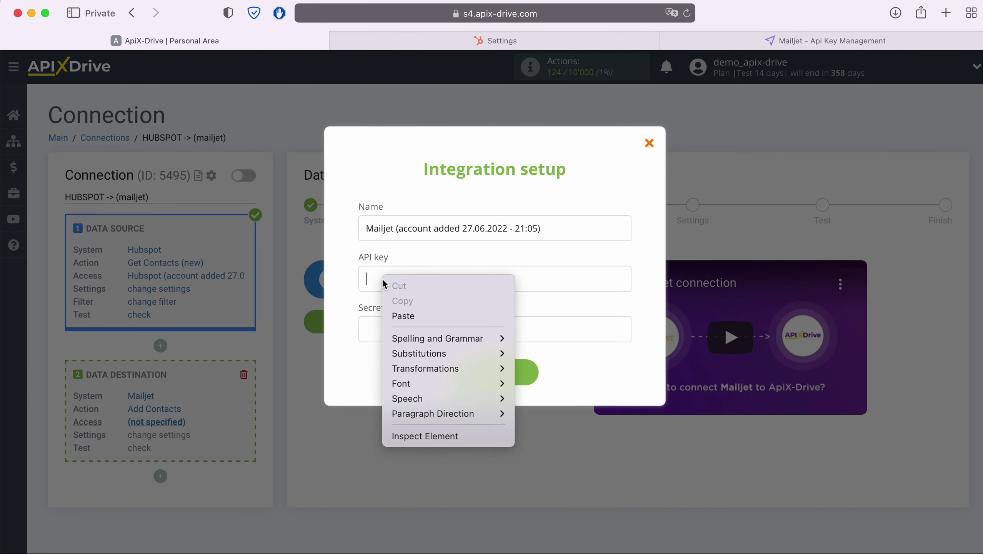
click(403, 315)
- Copy the Mailjet secret key into ApiX-Drive's secret key field
click(750, 43)
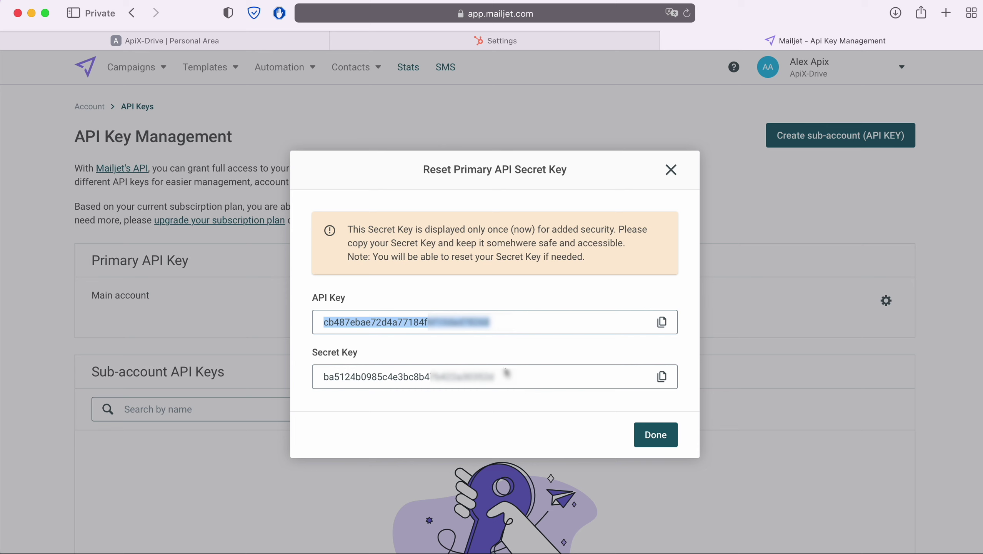
drag(489, 376, 306, 374)
right_click(330, 375)
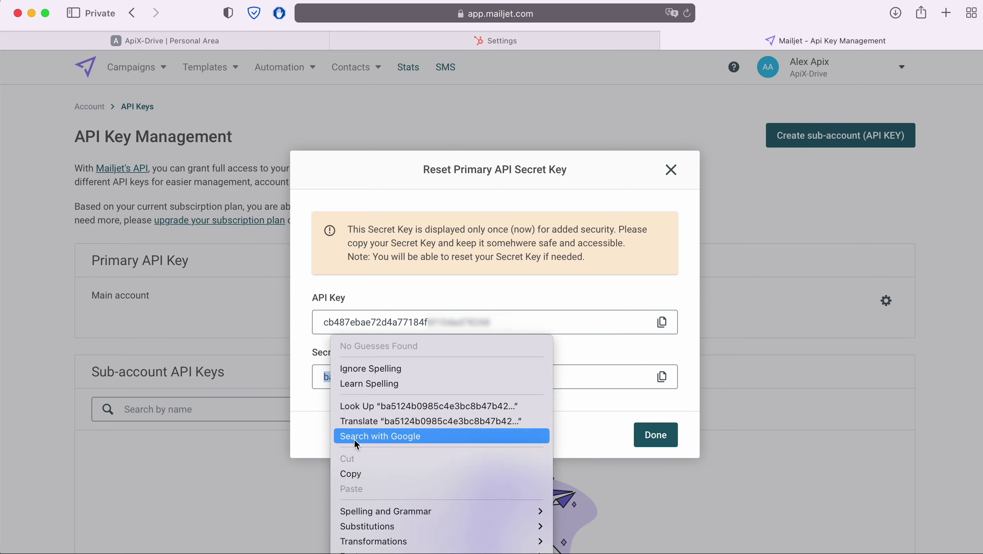
click(361, 474)
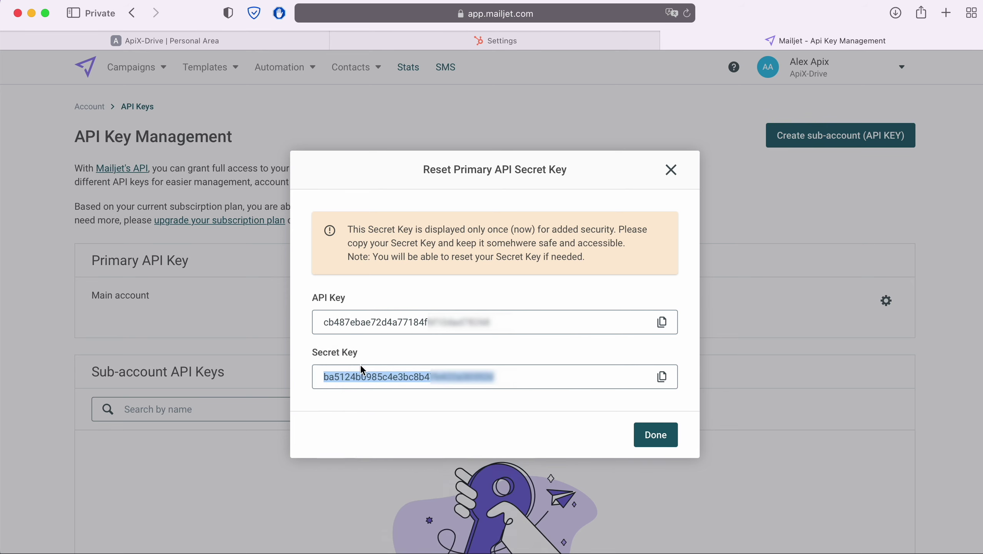
click(274, 39)
right_click(429, 332)
click(448, 372)
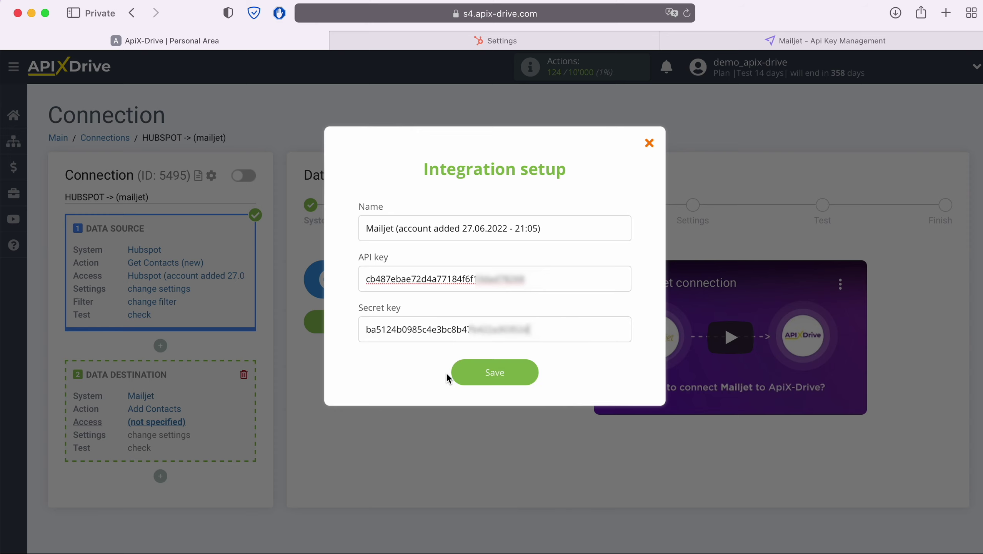
- Save the Mailjet credentials, select that account, and choose the ApiX-Drive contact list
click(532, 376)
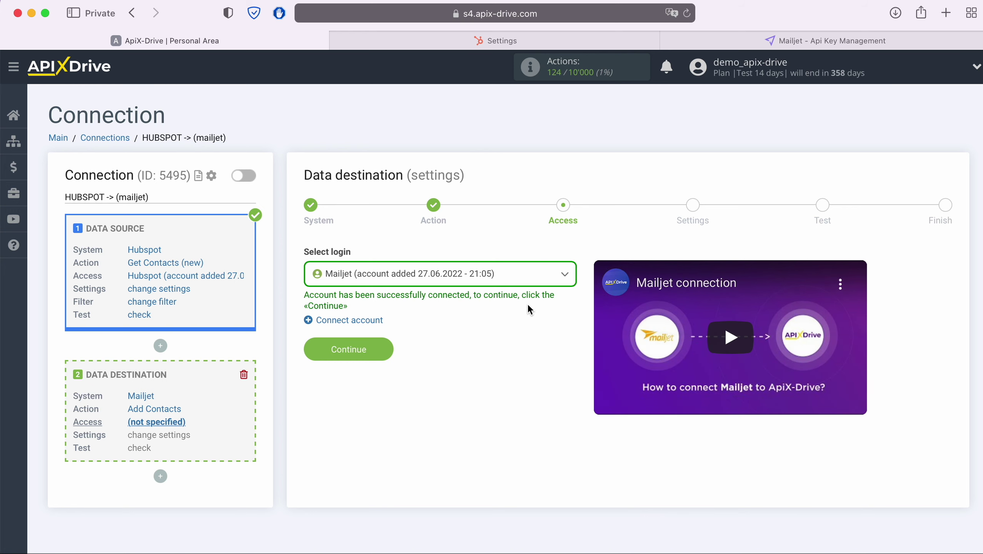
click(513, 278)
click(509, 358)
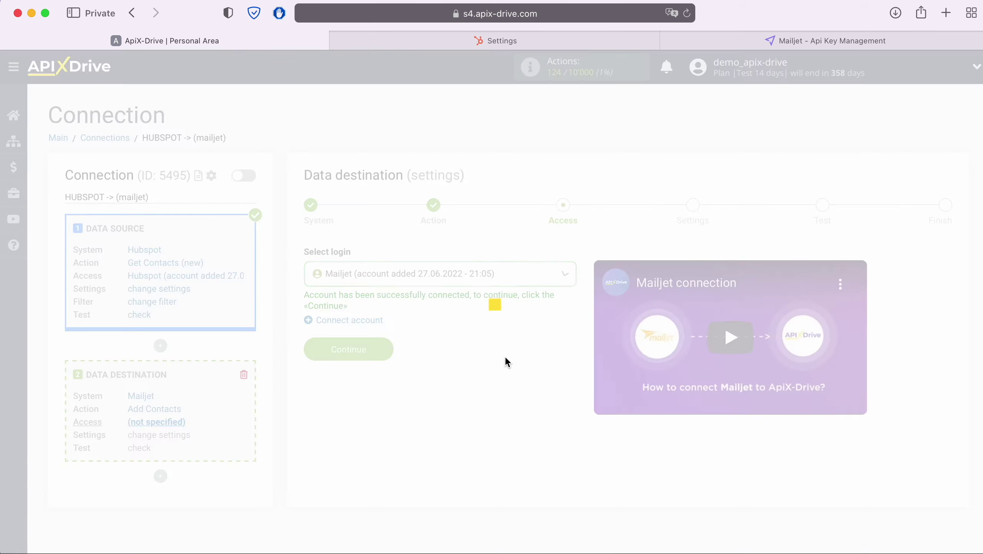
click(385, 357)
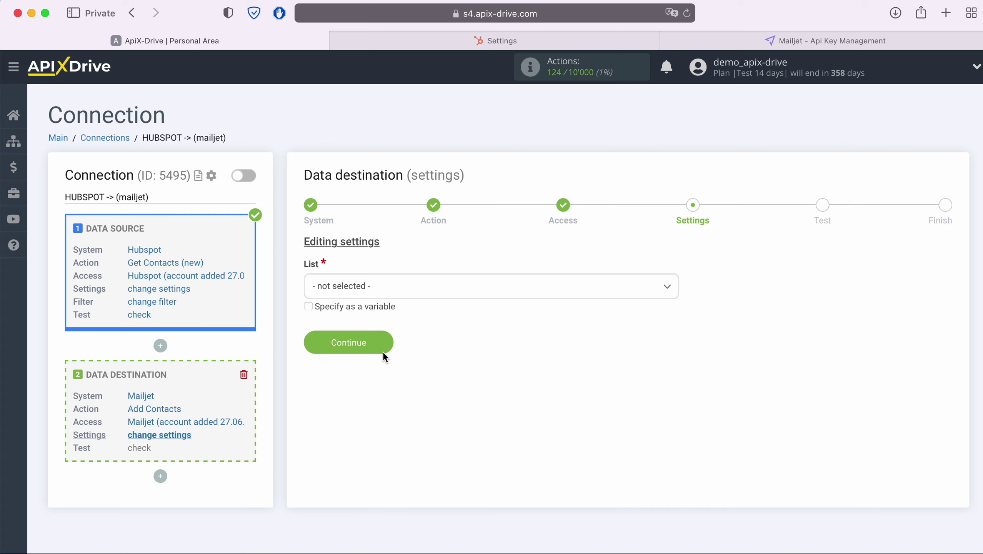
click(402, 286)
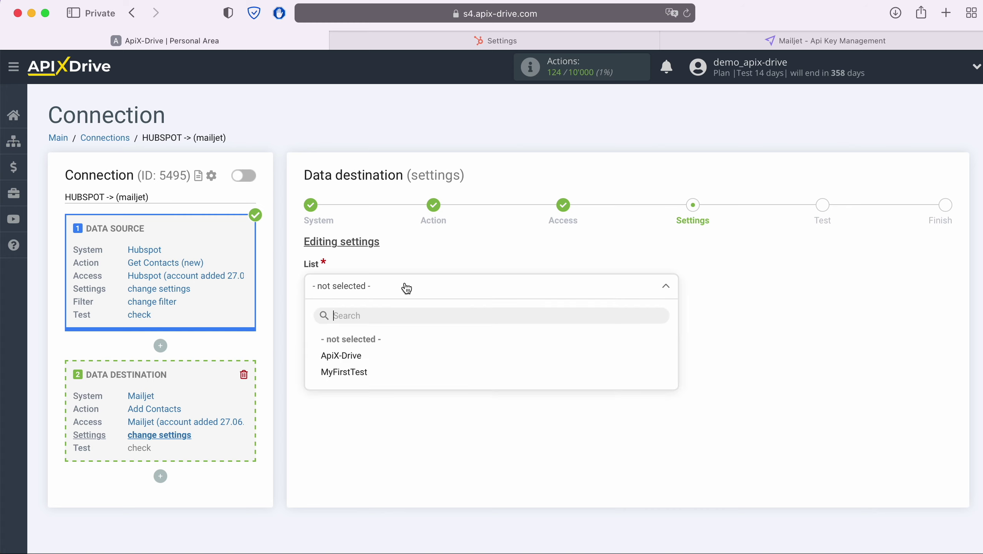
click(361, 356)
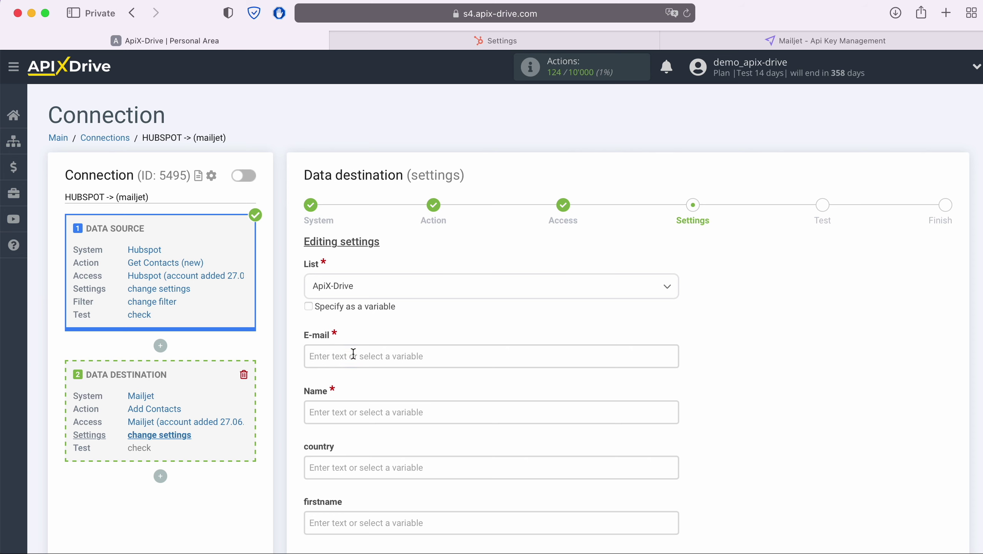
- Map HubSpot Email to the E-mail field and First Name to Name
click(357, 354)
scroll(546, 341, down, 8)
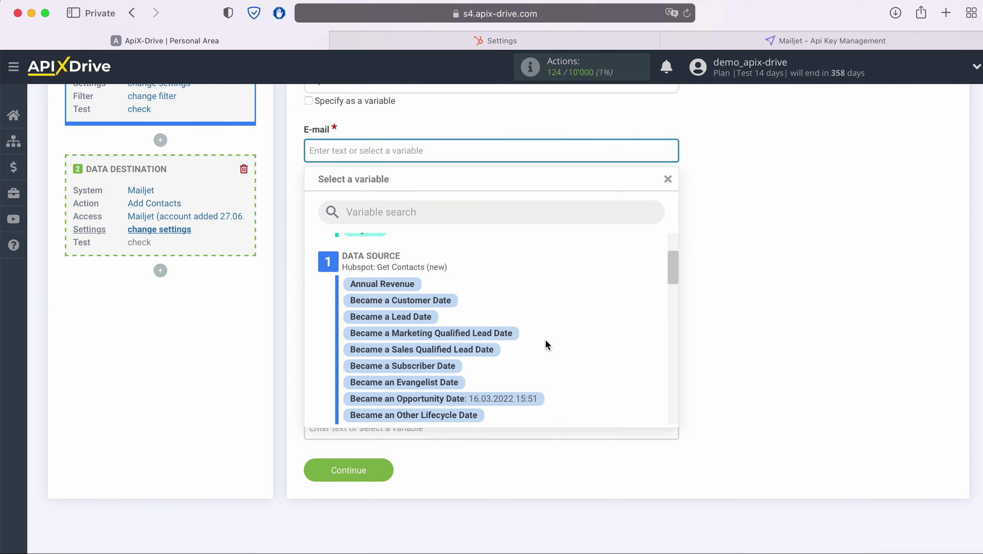
scroll(545, 339, down, 5)
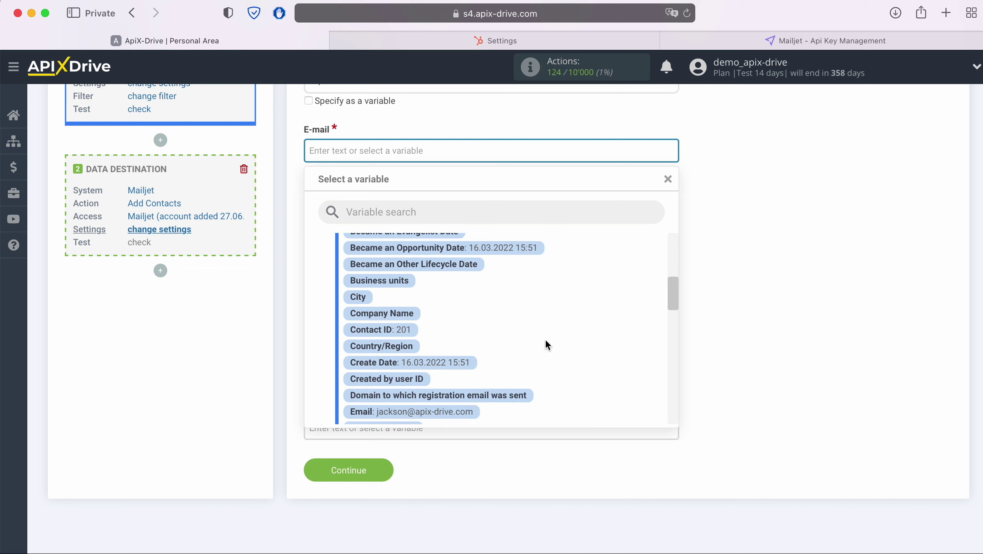
click(463, 343)
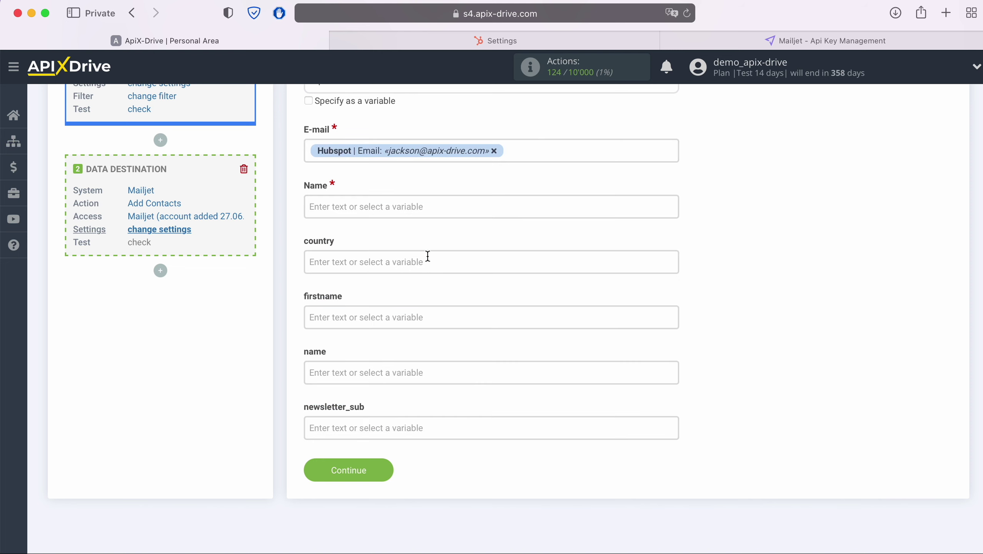
click(428, 205)
scroll(448, 264, down, 2)
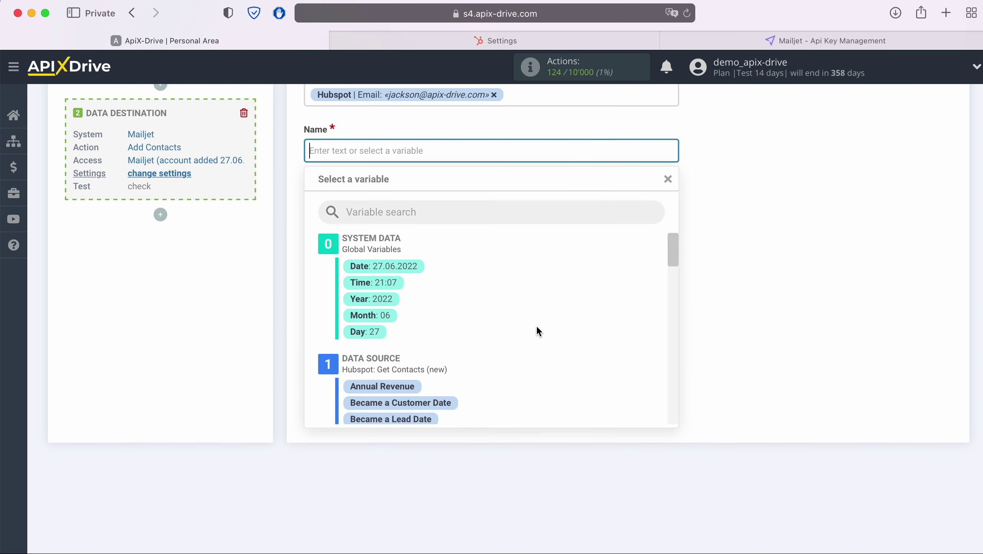
scroll(537, 327, down, 5)
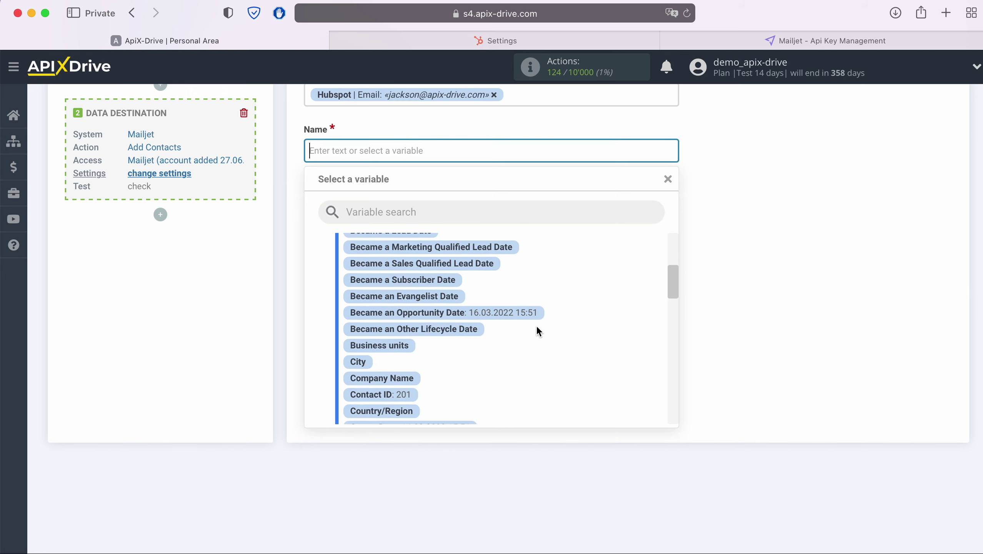
scroll(537, 327, down, 4)
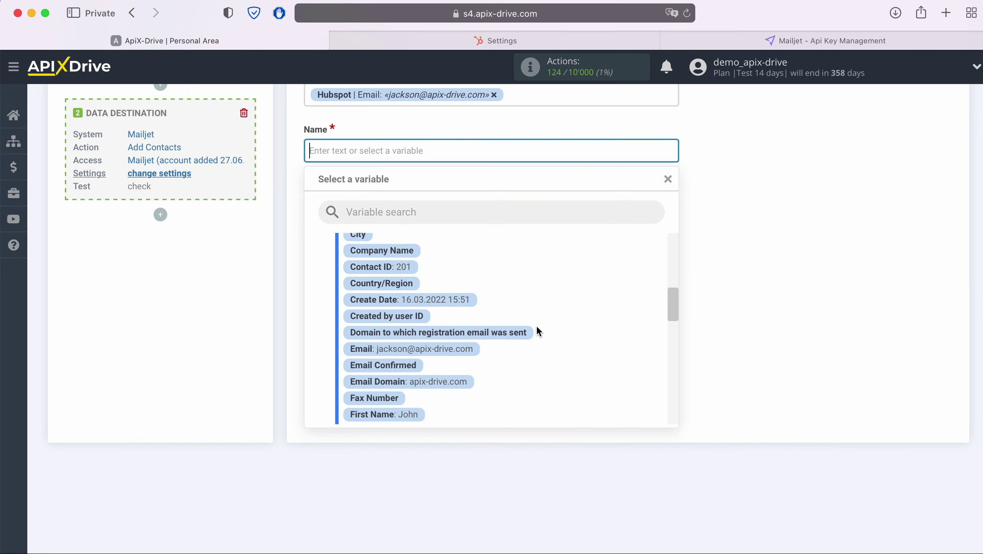
scroll(538, 328, down, 2)
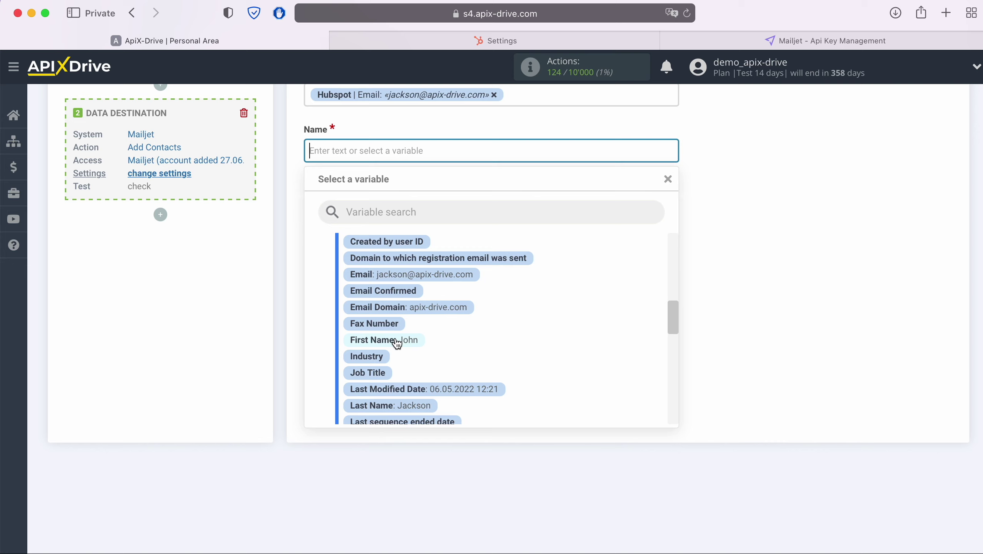
click(396, 340)
- Map HubSpot First Name to firstname, and First Name plus Last Name to name
click(380, 259)
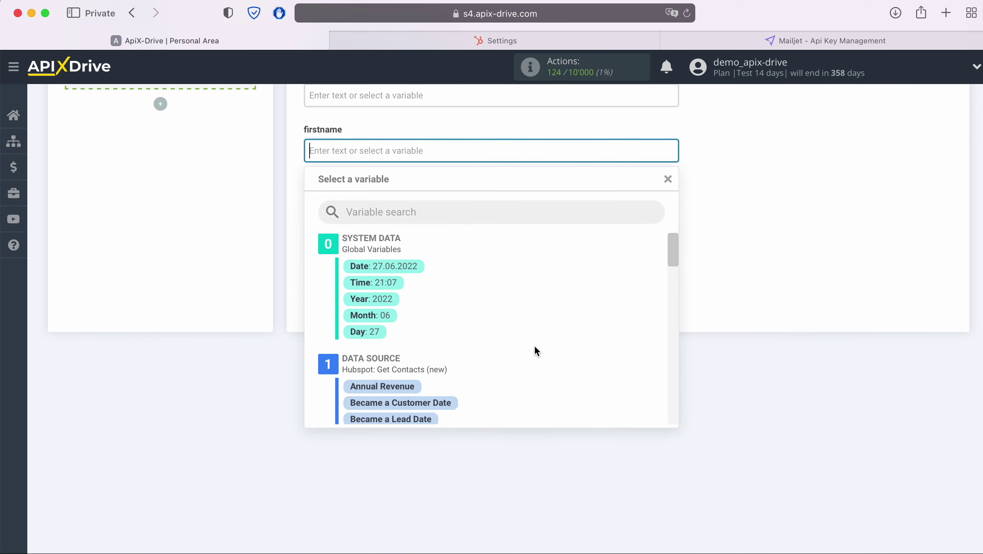
scroll(535, 346, down, 8)
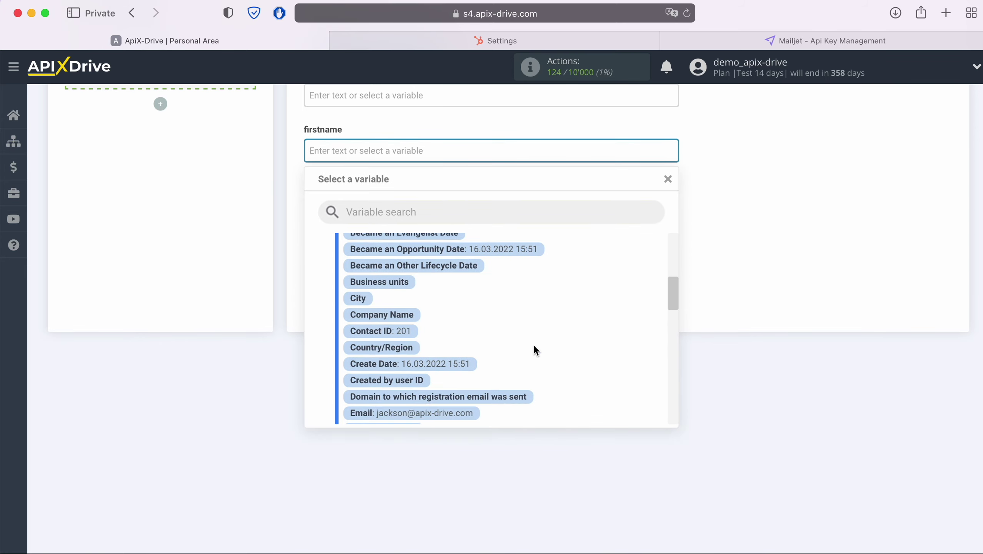
scroll(534, 344, down, 4)
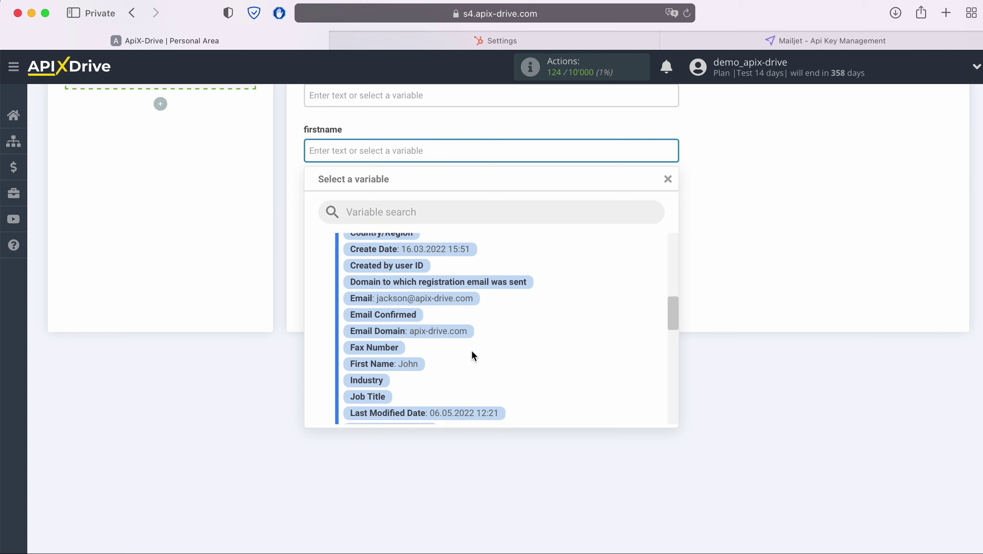
click(410, 364)
click(398, 207)
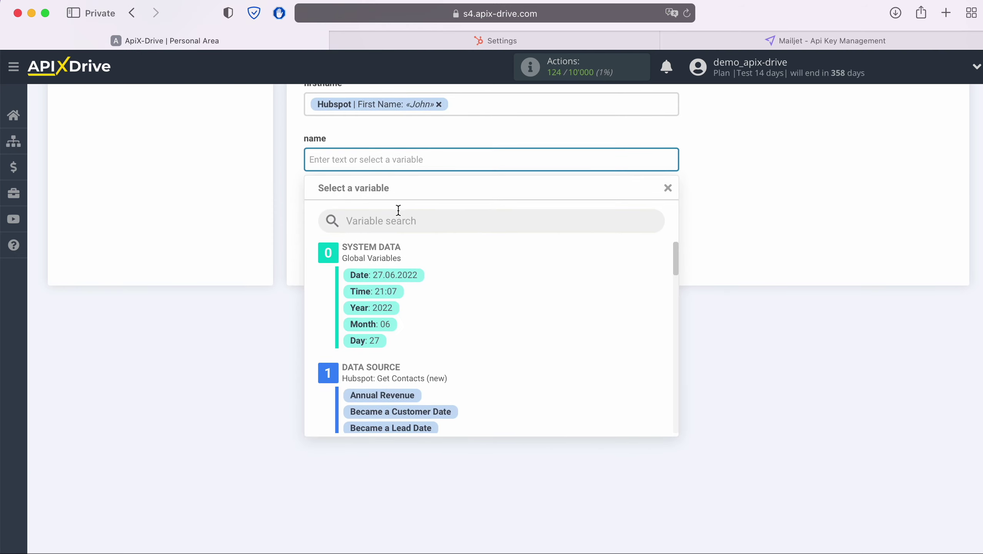
scroll(509, 345, down, 4)
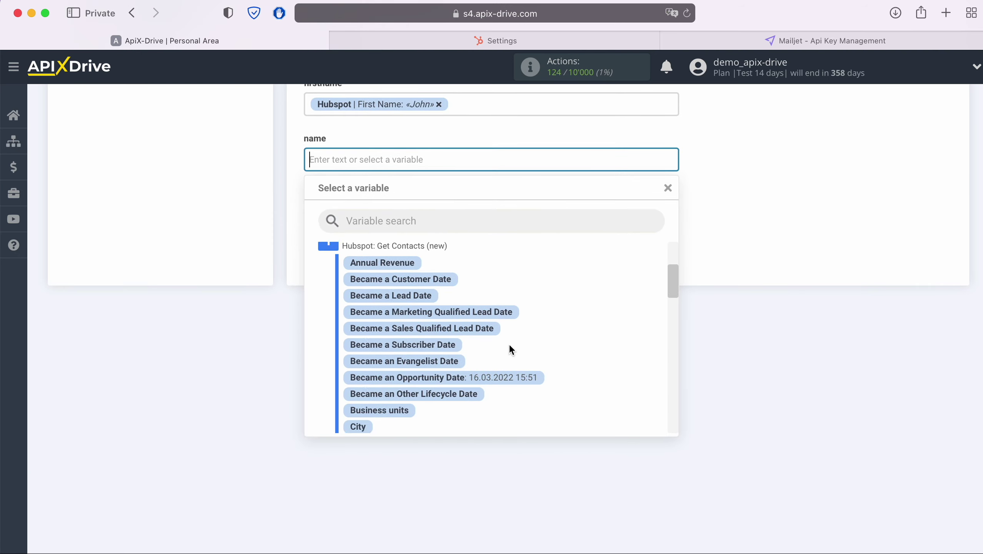
scroll(509, 346, down, 8)
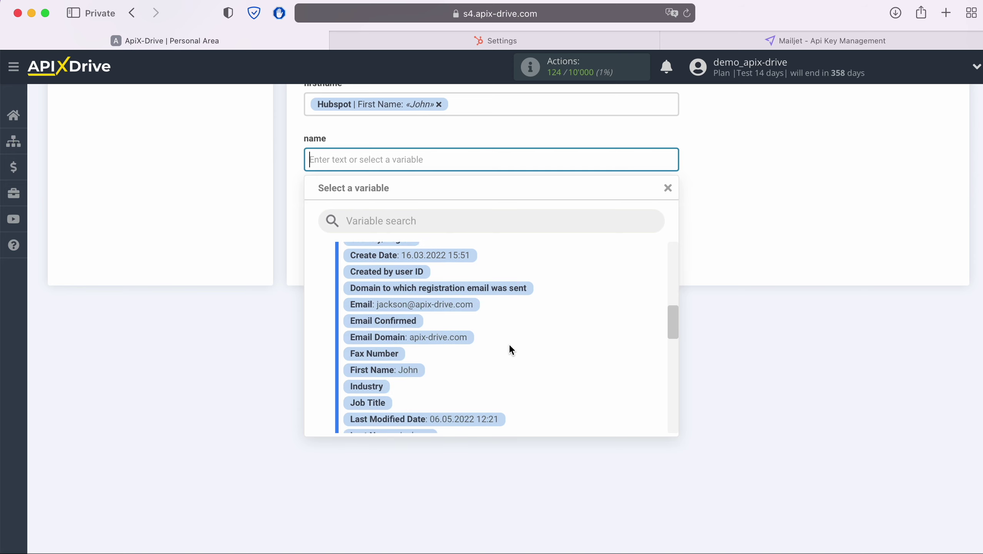
scroll(509, 343, down, 2)
click(413, 339)
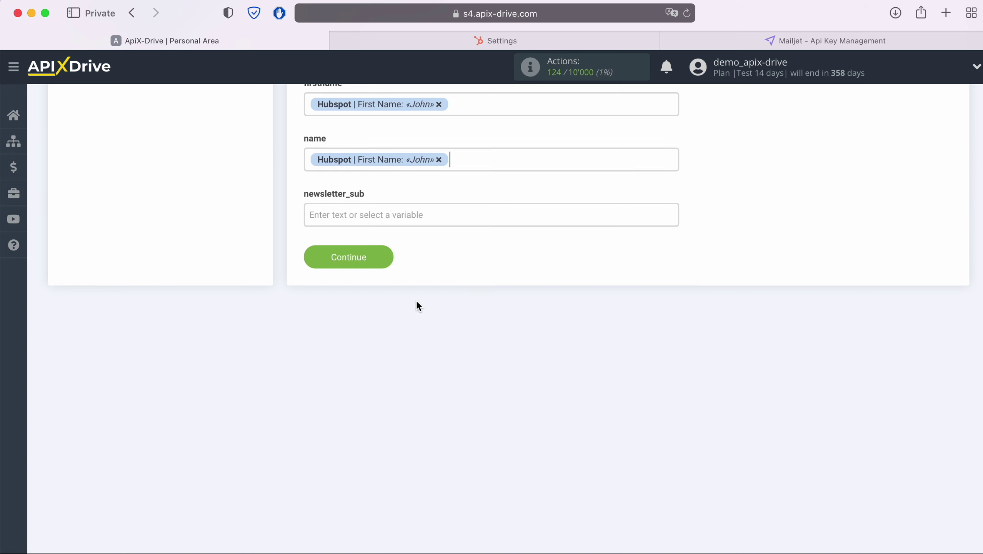
click(481, 159)
scroll(506, 328, down, 2)
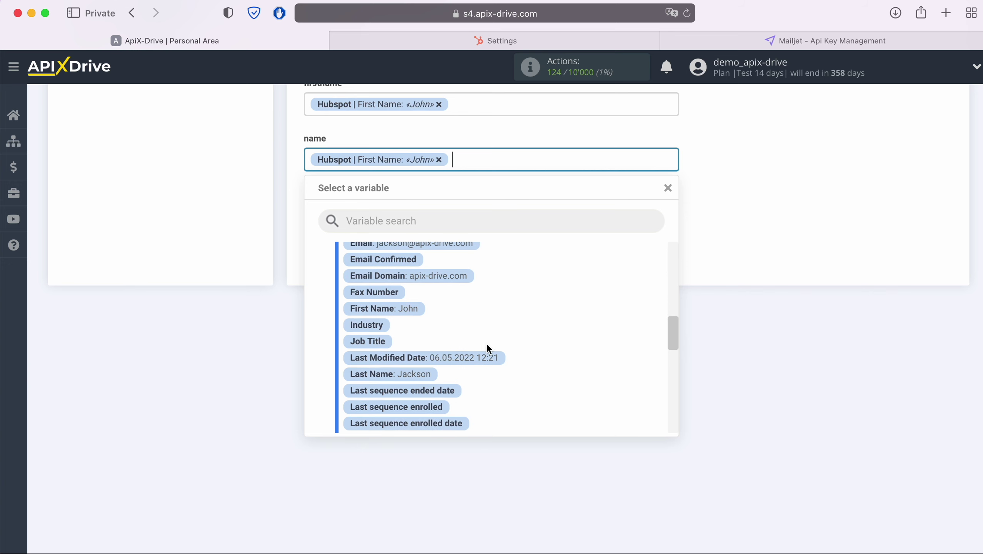
click(431, 379)
scroll(470, 375, up, 5)
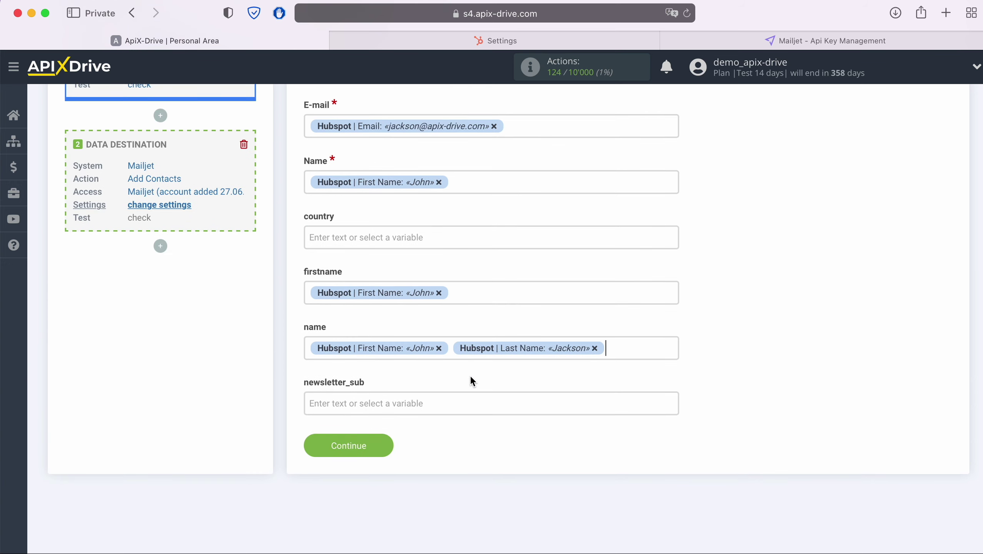
- Save the field mapping and send the test contact to Mailjet
click(392, 444)
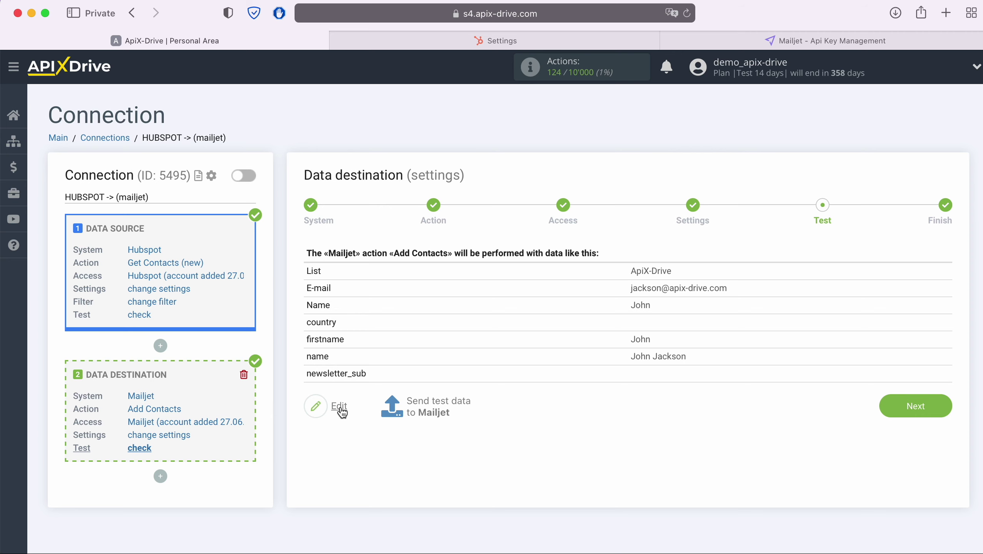
click(436, 399)
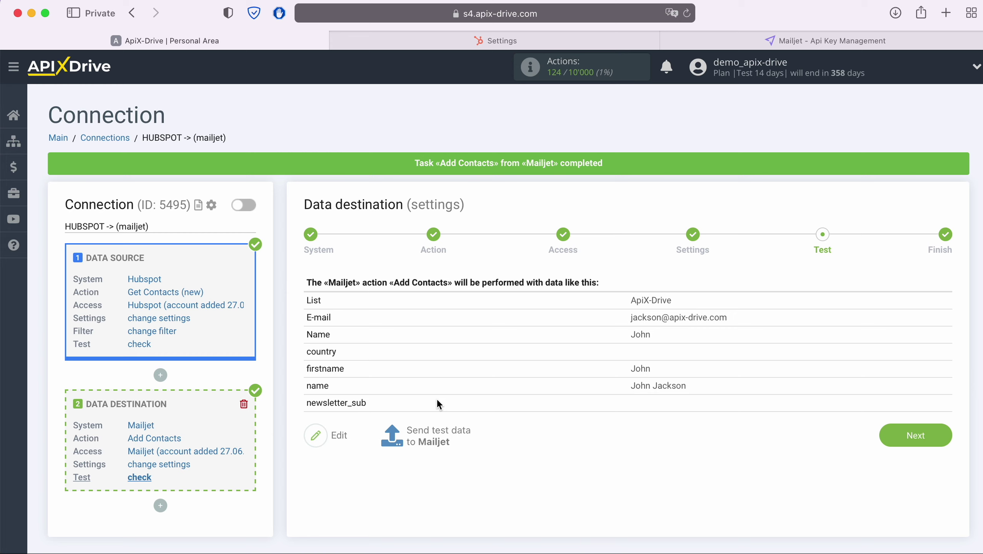
- Check the test contact's properties in Mailjet's ApiX-Drive list, then finish the ApiX-Drive setup
click(771, 41)
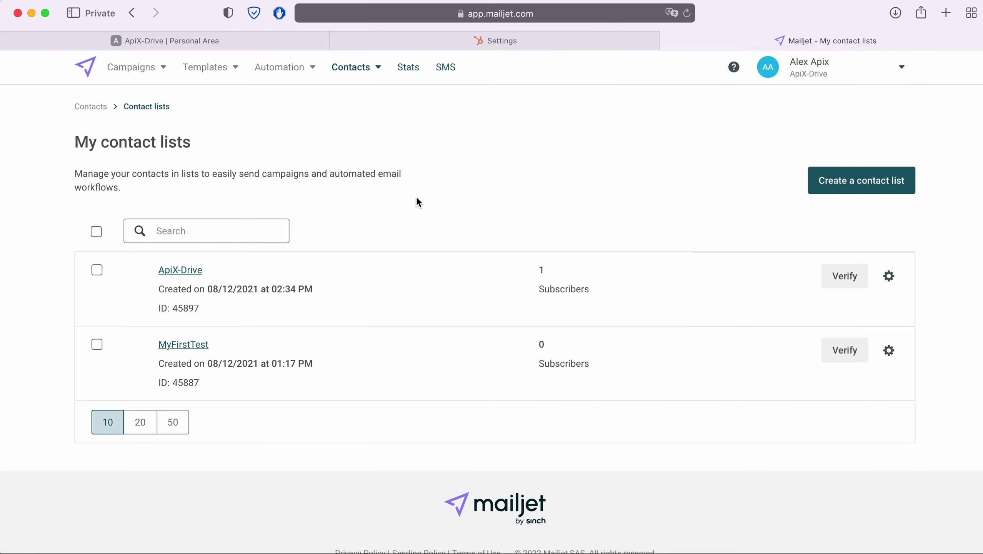
click(183, 270)
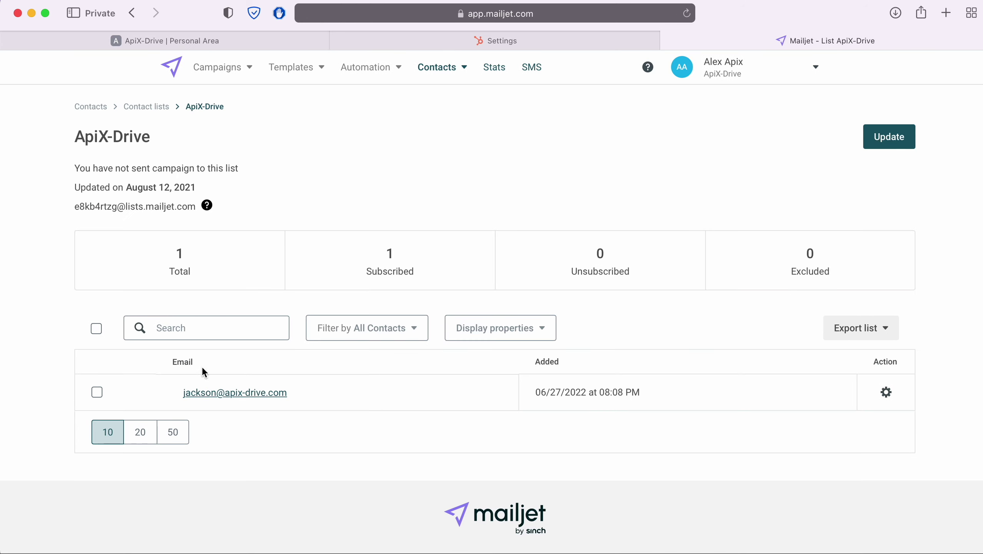
click(212, 395)
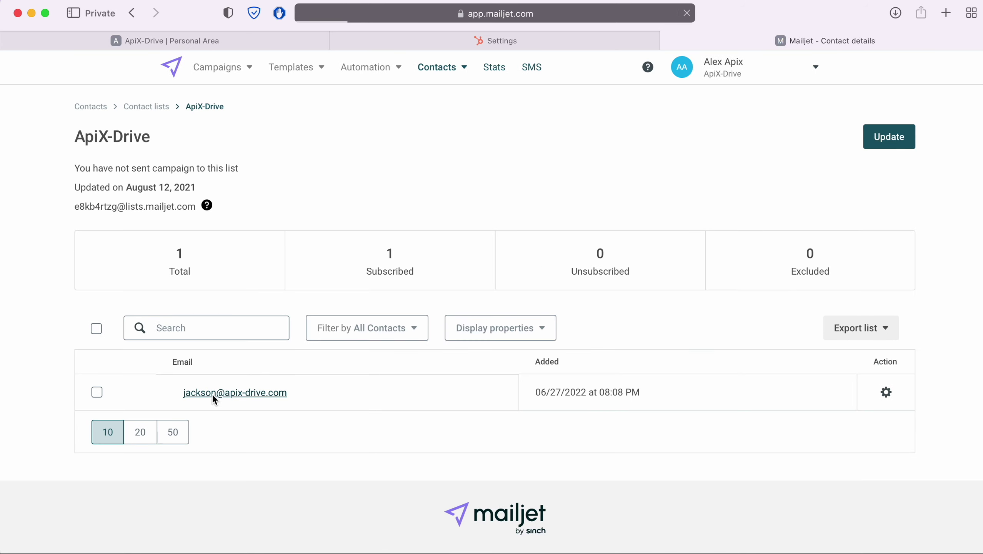
click(326, 245)
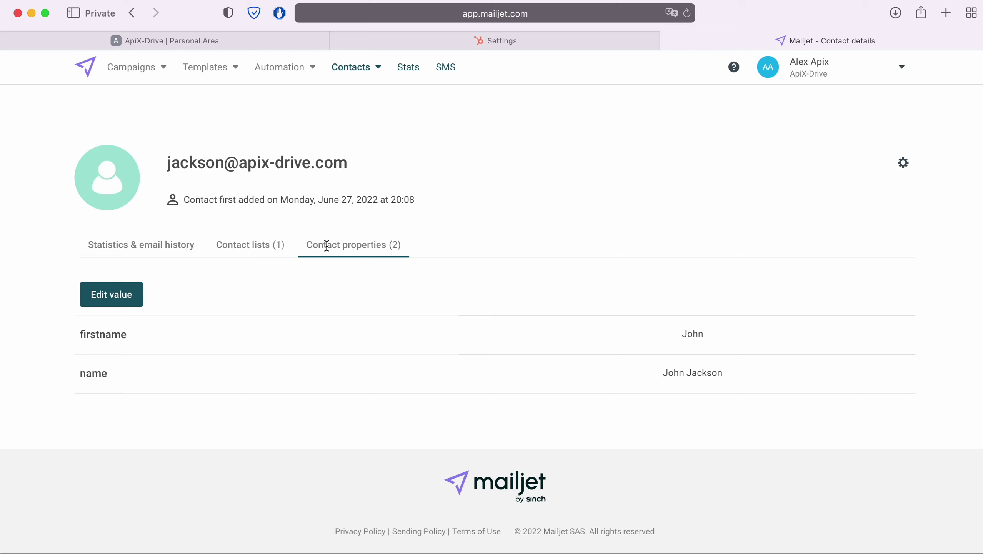
click(220, 42)
click(949, 437)
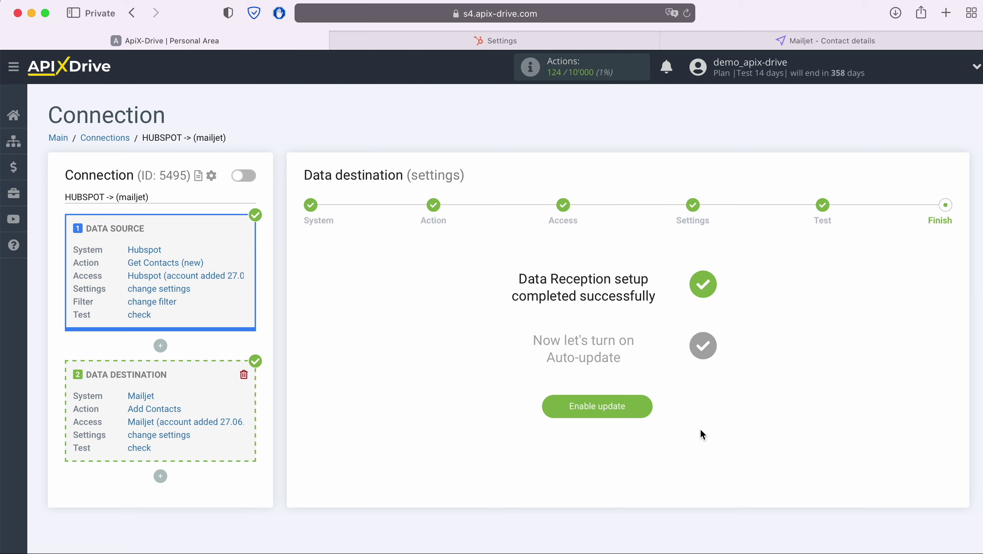
- Enable auto-update for HUBSPOT -> (mailjet) and save a 5-minute update interval
click(644, 406)
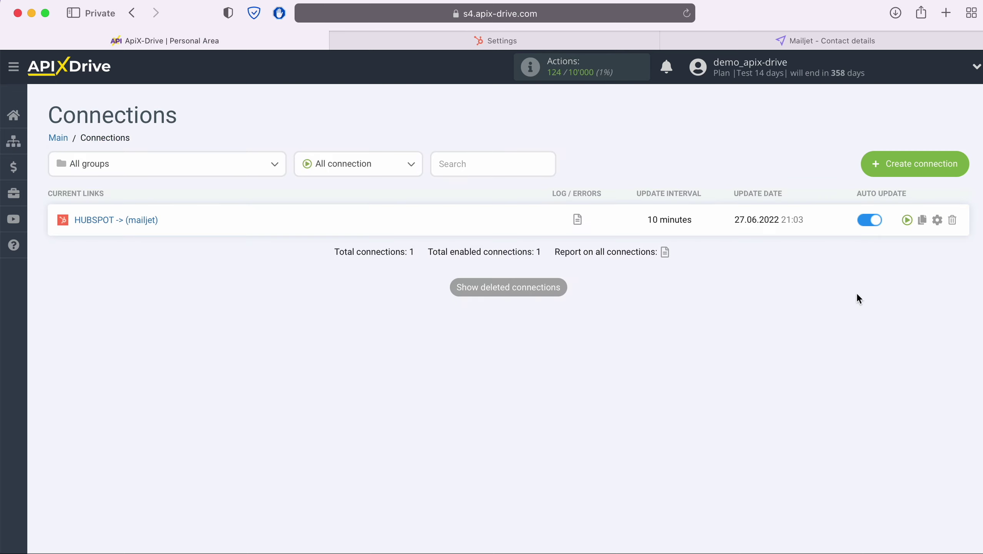
click(937, 219)
click(587, 319)
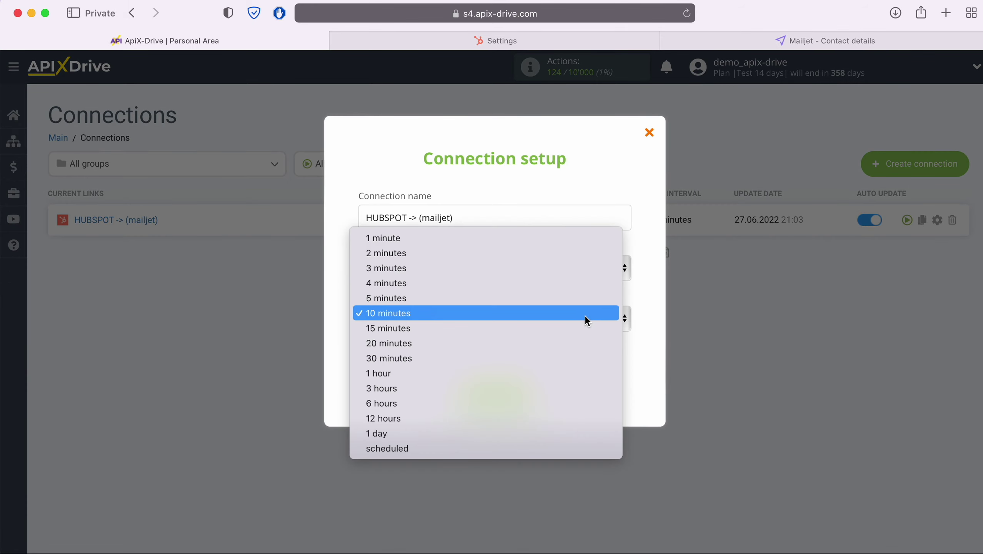
click(529, 299)
click(525, 393)
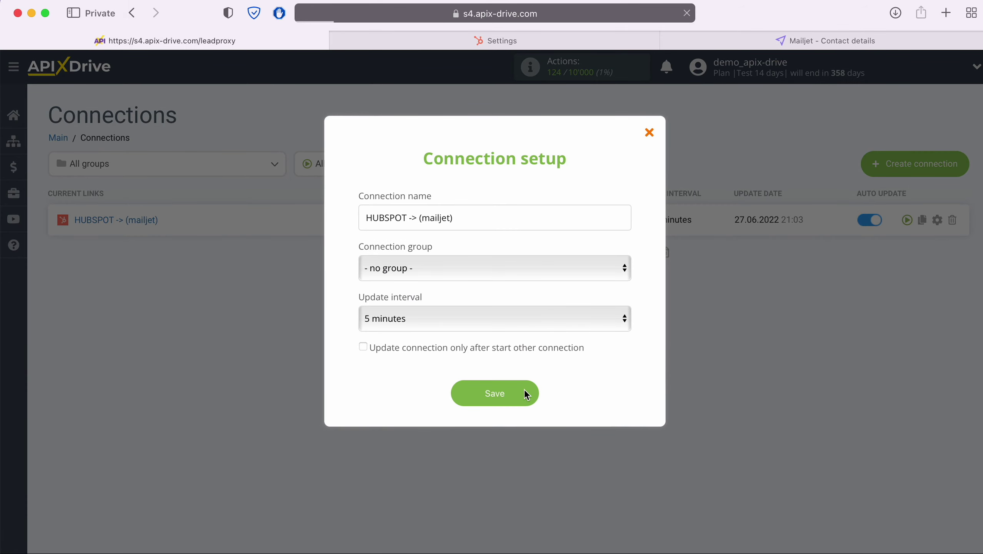